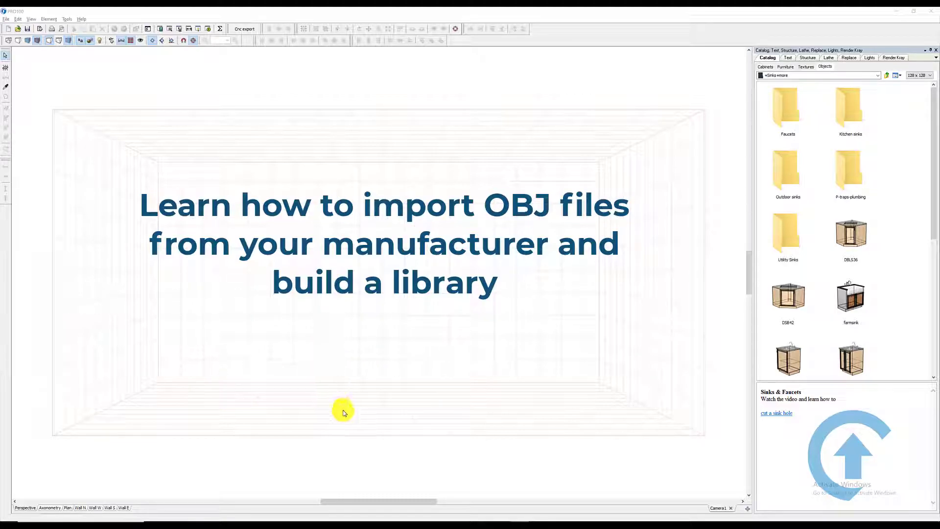
Switch to Chrome and search Google for "kohler obj downloads".
{"action": "mouse_move", "coordinate": [390, 524]}
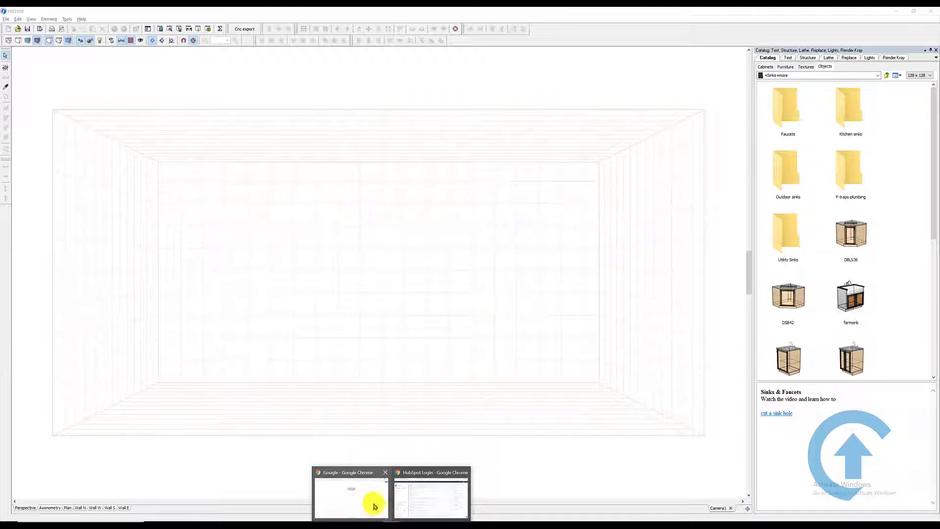
{"action": "left_click", "coordinate": [367, 498]}
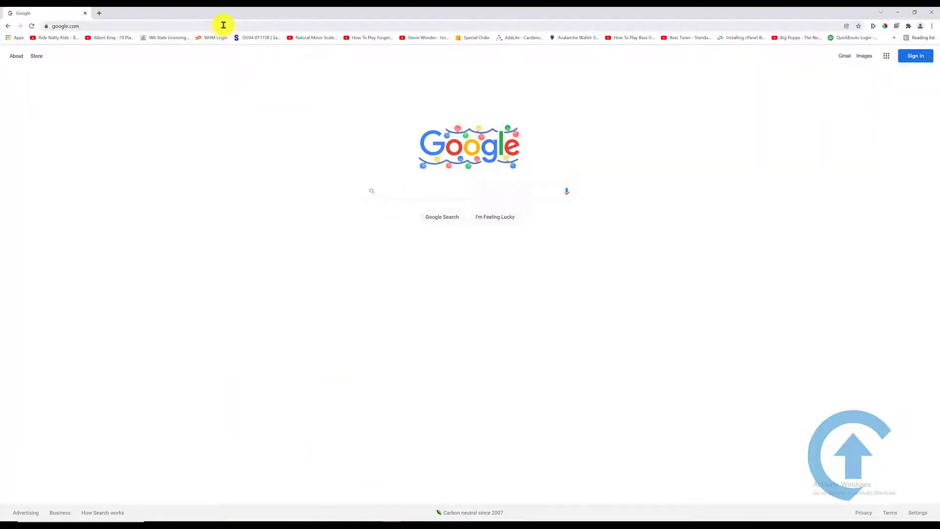
{"action": "left_click", "coordinate": [223, 25]}
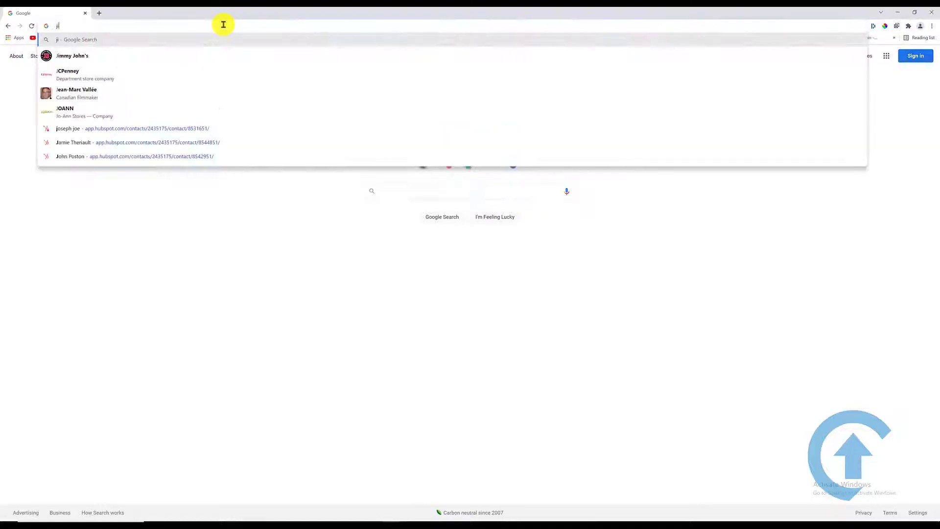
{"action": "key", "text": "BackSpace"}
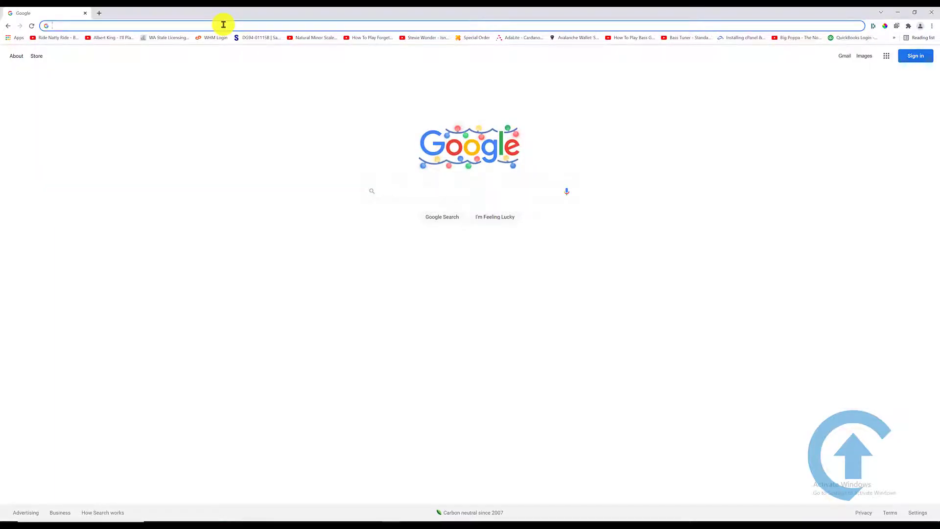
{"action": "type", "text": "koh"}
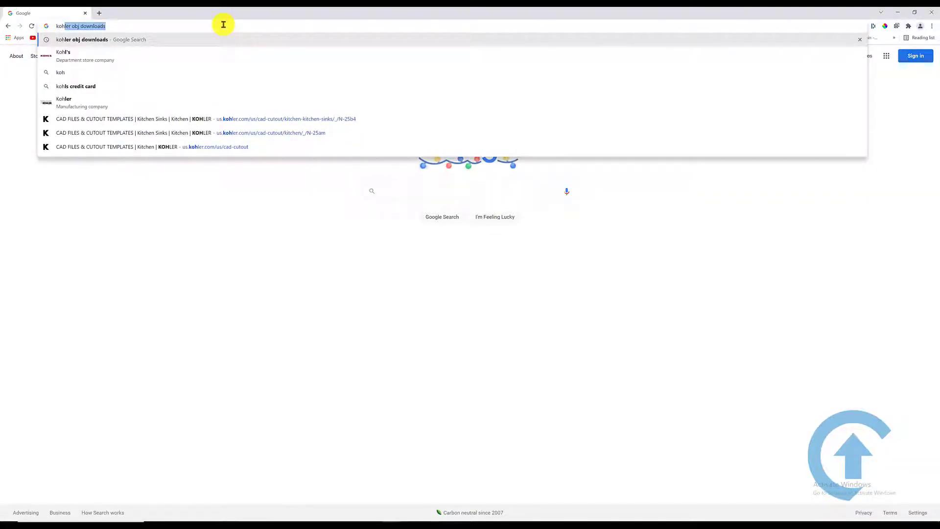
{"action": "key", "text": "Return"}
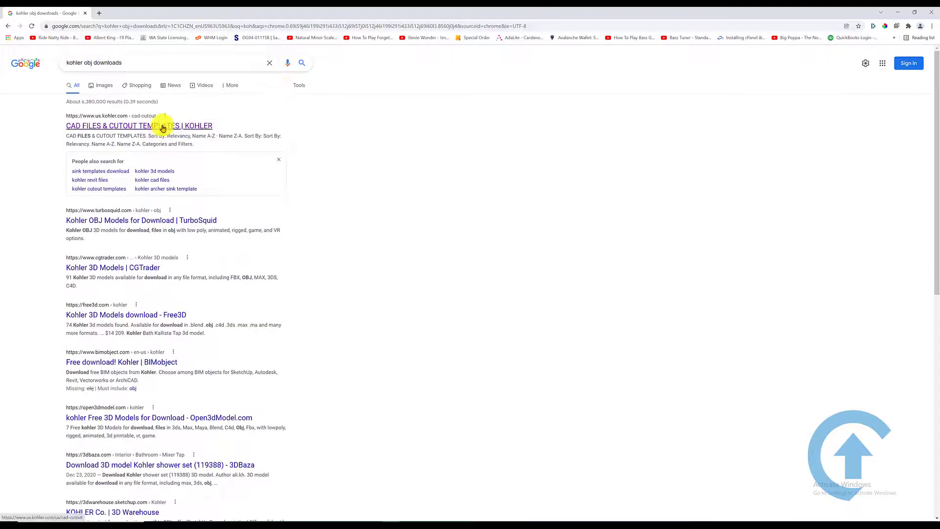
Open Kohler's CAD Files & Cutout Templates page and narrow the category to Kitchen, Kitchen Sinks.
{"action": "left_click", "coordinate": [163, 128]}
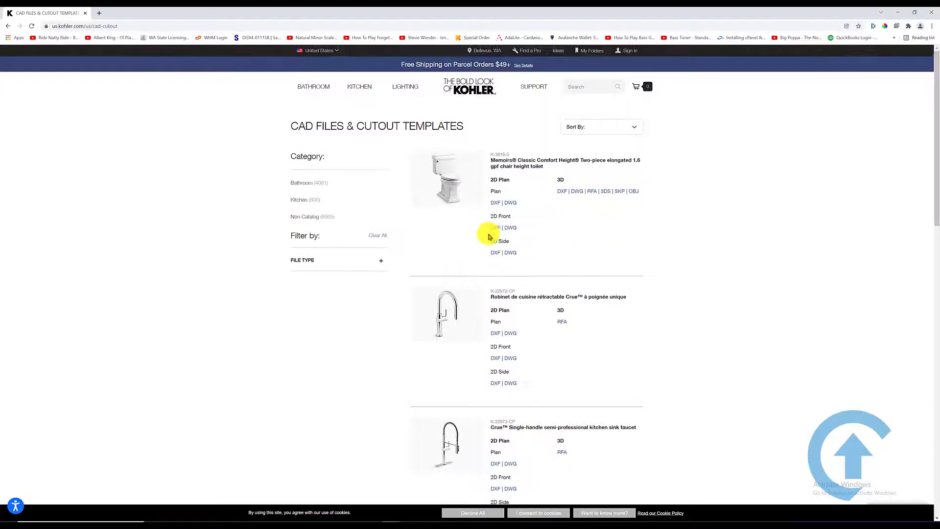
{"action": "left_click", "coordinate": [299, 201]}
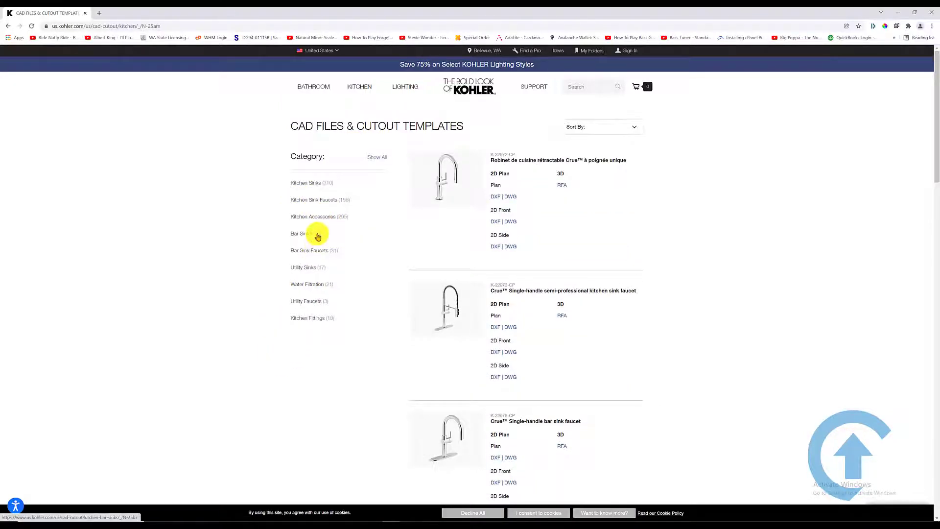
{"action": "left_click", "coordinate": [310, 185]}
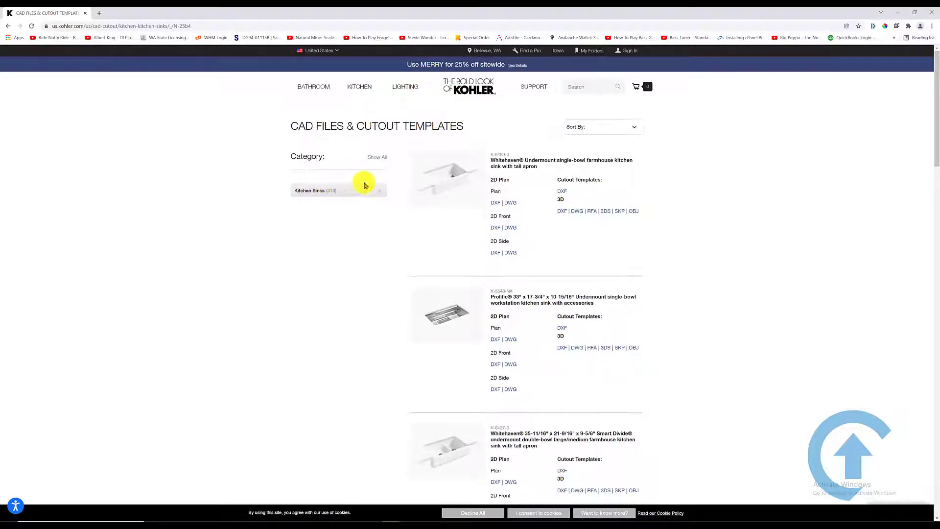
Download the OBJ file of the Whitehaven Undermount single-bowl farmhouse kitchen sink with tall apron.
{"action": "scroll", "coordinate": [567, 231], "scroll_direction": "down", "scroll_amount": 3}
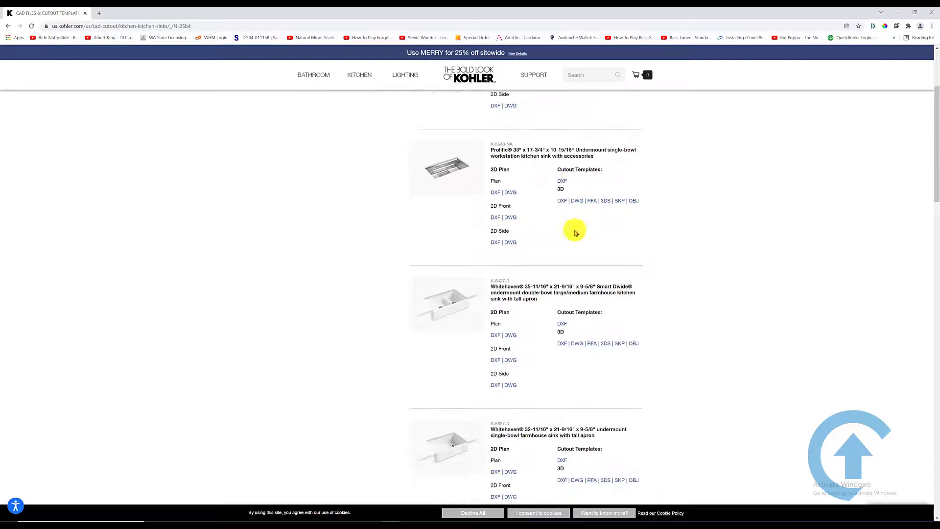
{"action": "scroll", "coordinate": [572, 225], "scroll_direction": "up", "scroll_amount": 2}
{"action": "scroll", "coordinate": [572, 223], "scroll_direction": "down", "scroll_amount": 6}
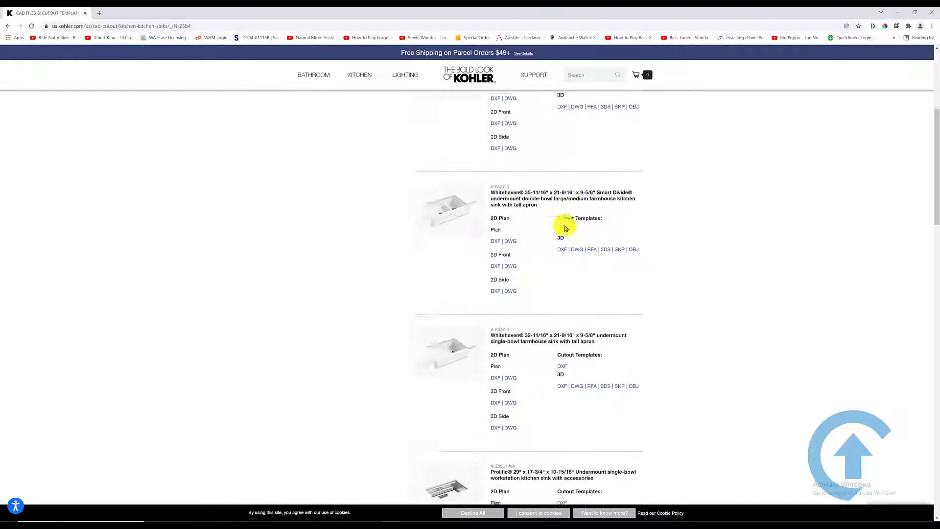
{"action": "scroll", "coordinate": [561, 228], "scroll_direction": "down", "scroll_amount": 3}
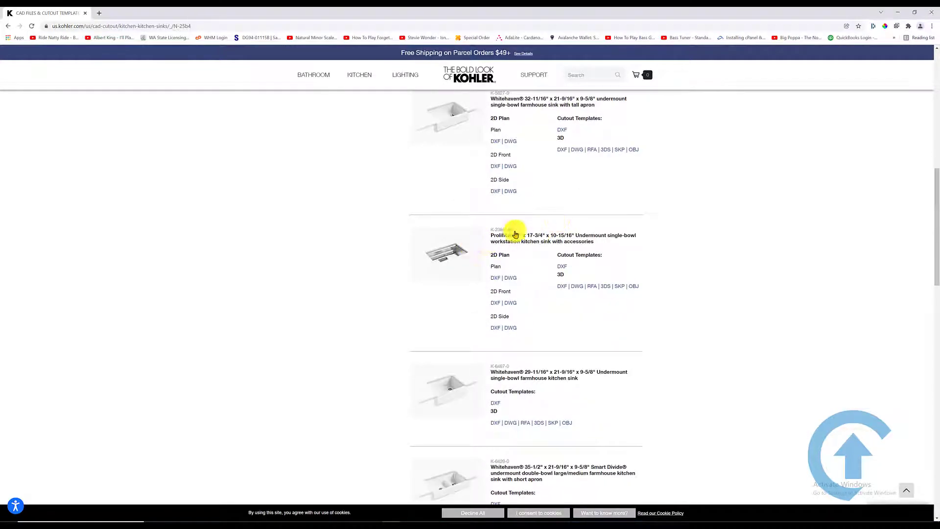
{"action": "scroll", "coordinate": [538, 226], "scroll_direction": "up", "scroll_amount": 3}
{"action": "scroll", "coordinate": [538, 225], "scroll_direction": "up", "scroll_amount": 7}
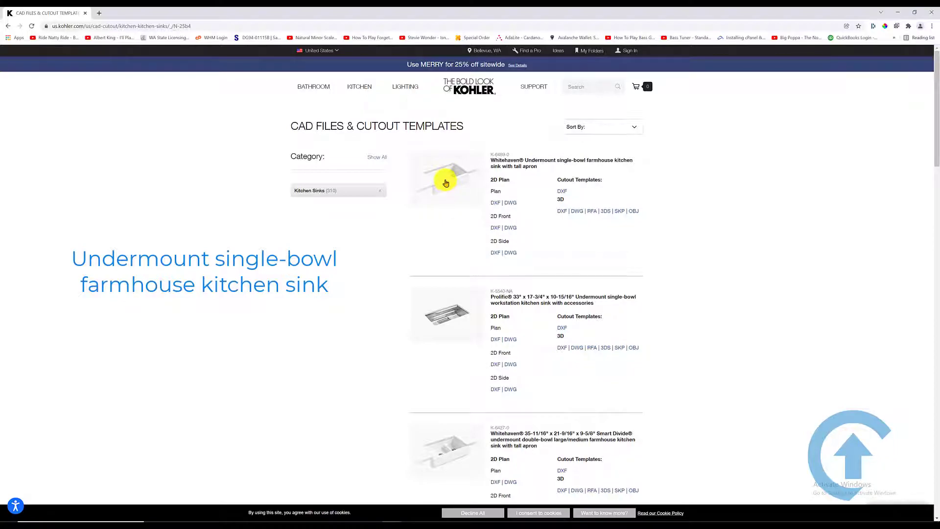
{"action": "left_click", "coordinate": [634, 212]}
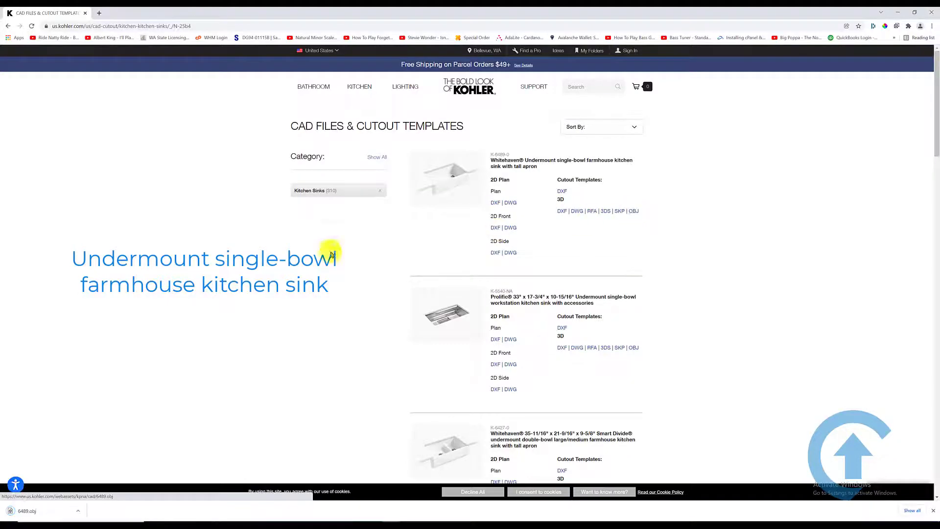
{"action": "left_click", "coordinate": [81, 513]}
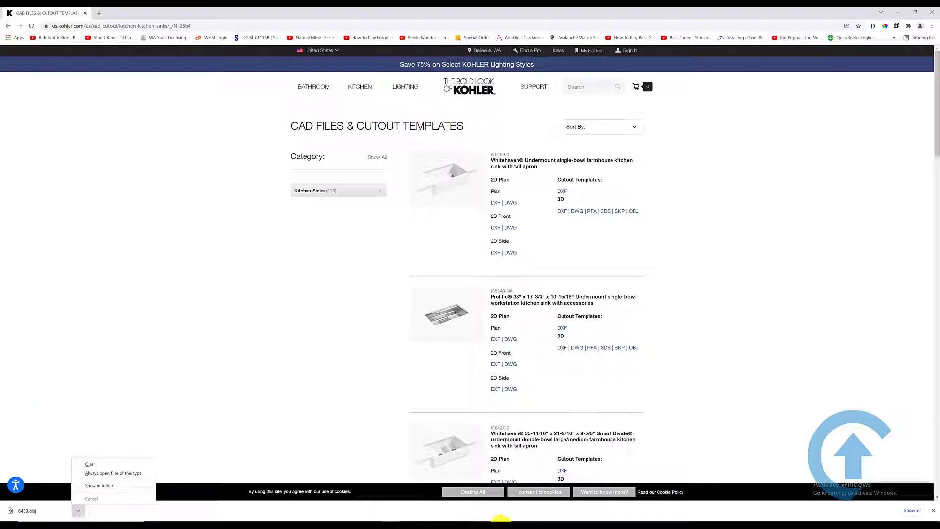
Switch to PRO100 and import 6489.obj from the Downloads folder as a 3D model, with inches as the file unit.
{"action": "left_click", "coordinate": [500, 518]}
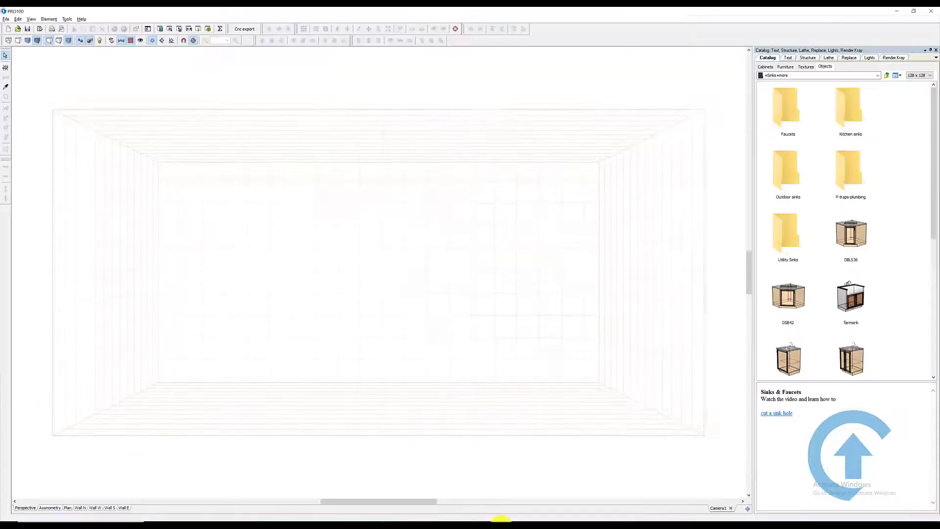
{"action": "left_click", "coordinate": [6, 19]}
{"action": "mouse_move", "coordinate": [41, 56]}
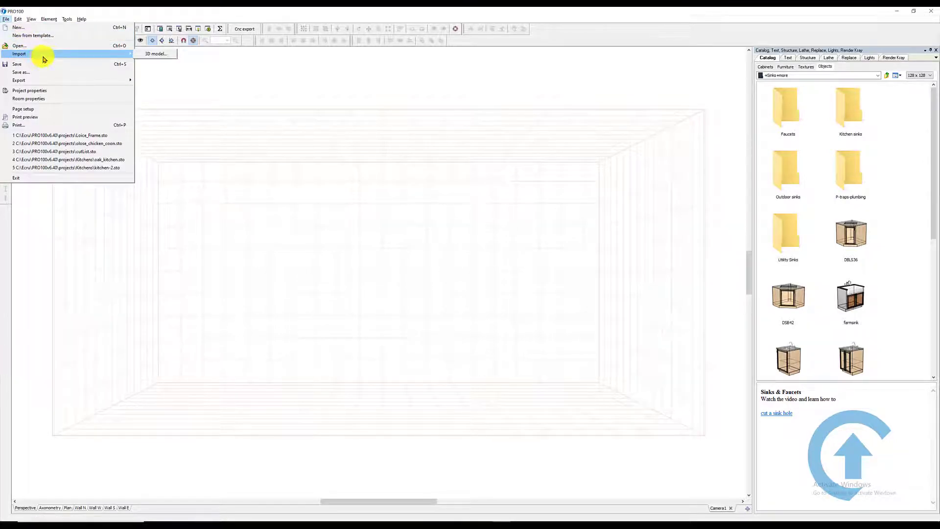
{"action": "left_click", "coordinate": [149, 55]}
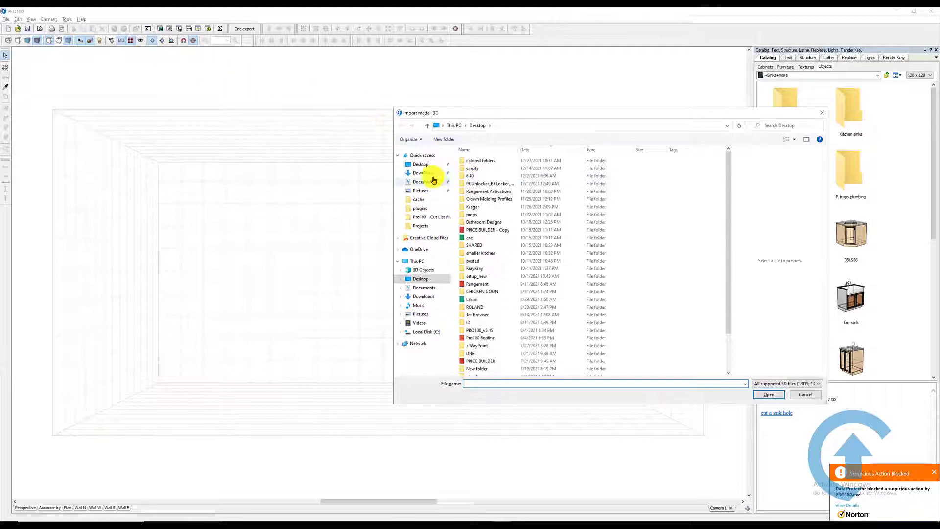
{"action": "left_click", "coordinate": [426, 174]}
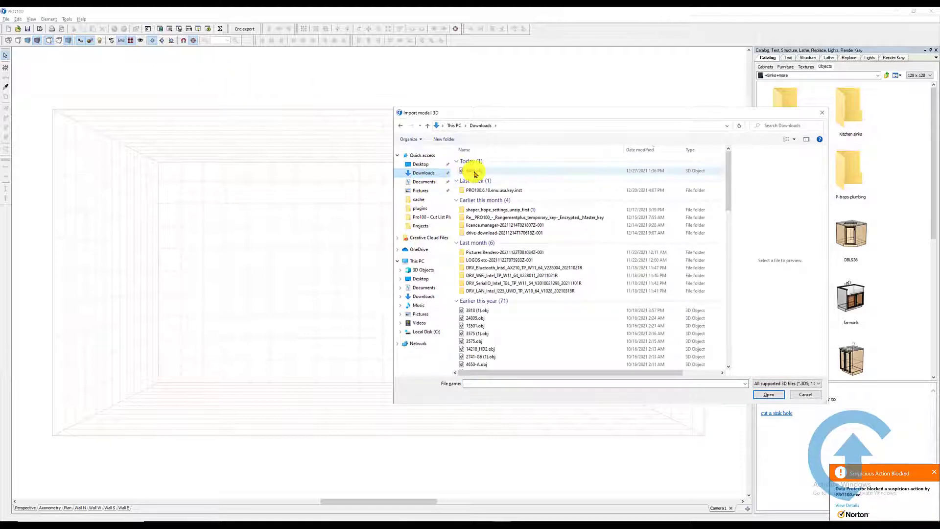
{"action": "double_click", "coordinate": [474, 171]}
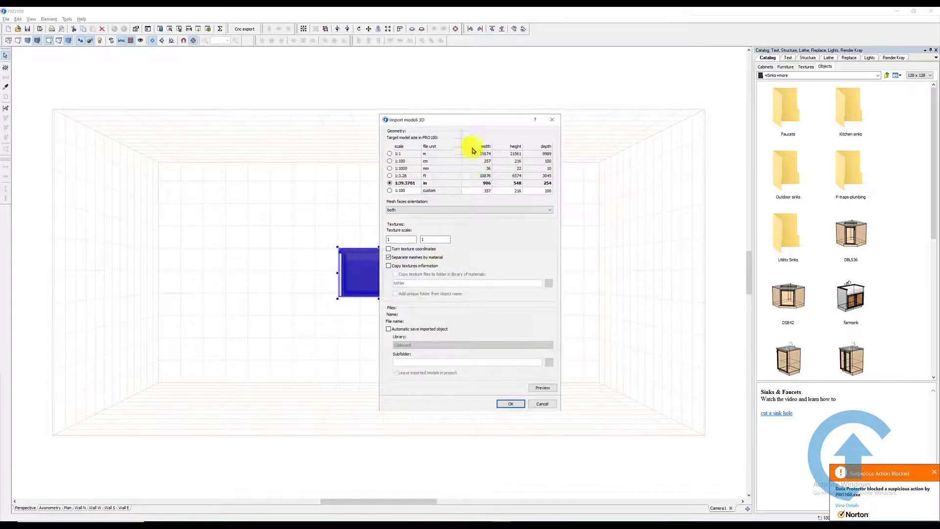
{"action": "left_click_drag", "start_coordinate": [466, 124], "coordinate": [550, 128]}
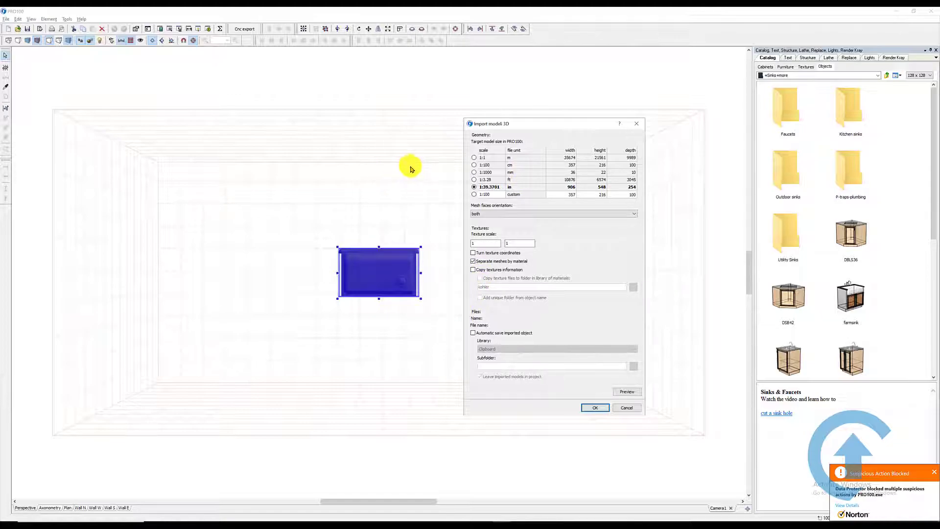
{"action": "left_click", "coordinate": [595, 407]}
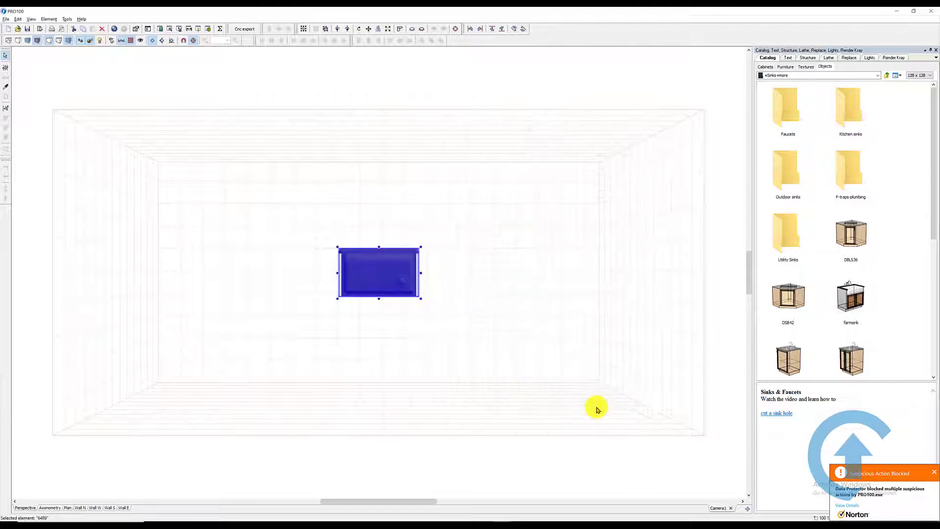
Rotate the imported sink about the X axis in 45° increments until its bowl faces up.
{"action": "right_click", "coordinate": [376, 262]}
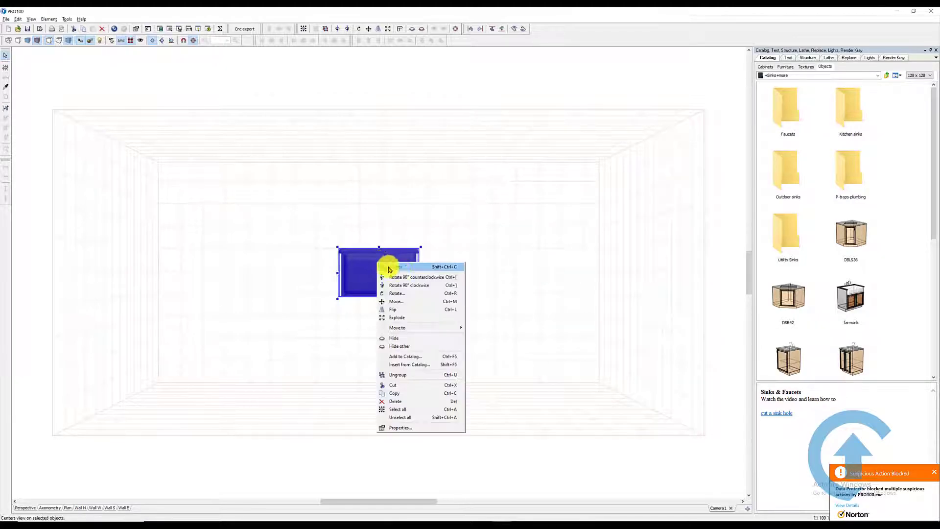
{"action": "left_click", "coordinate": [415, 294]}
{"action": "left_click", "coordinate": [123, 67]}
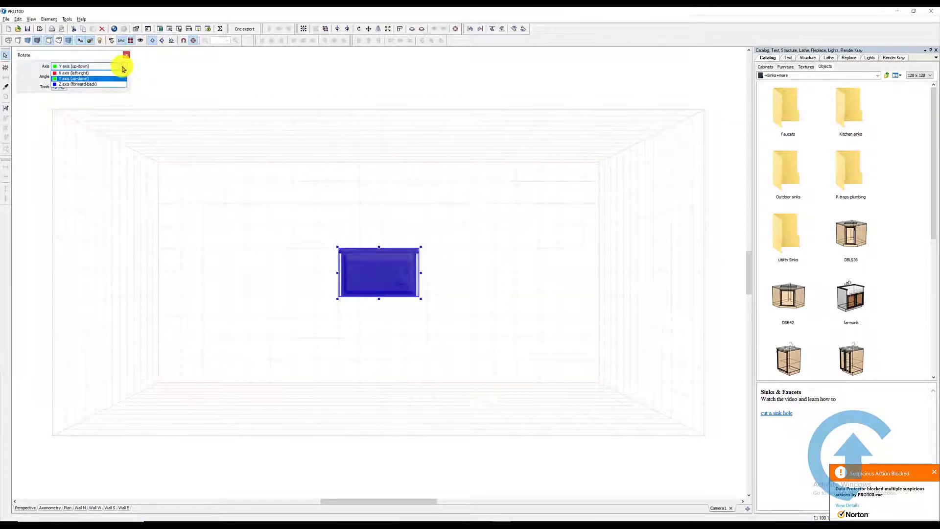
{"action": "left_click", "coordinate": [115, 73]}
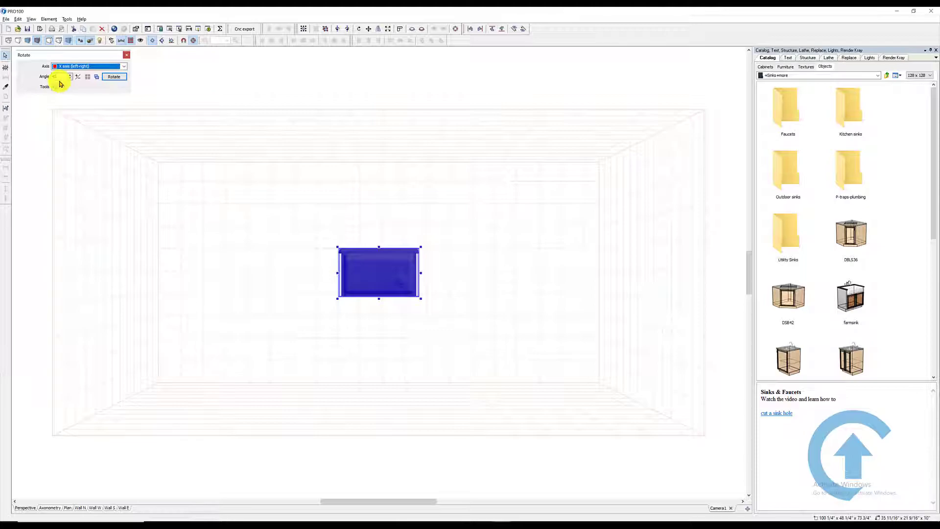
{"action": "left_click", "coordinate": [114, 77]}
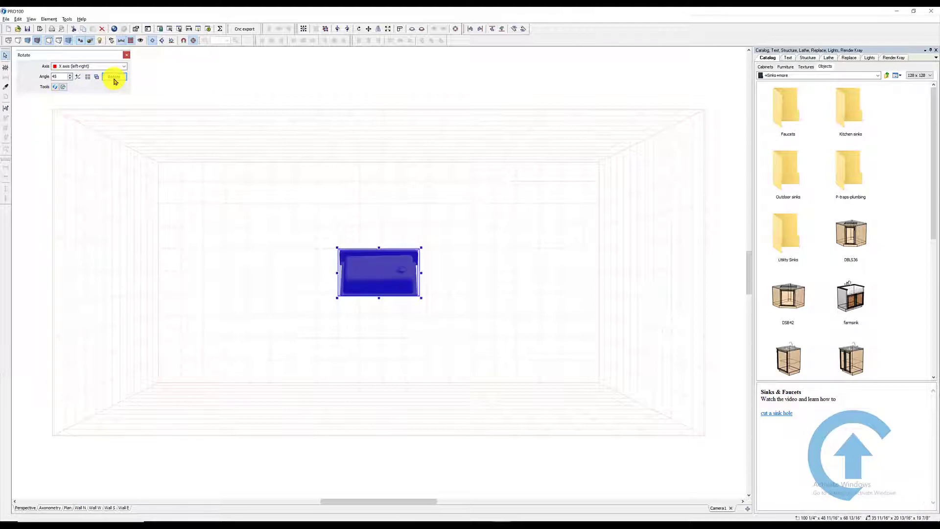
{"action": "left_click", "coordinate": [114, 78]}
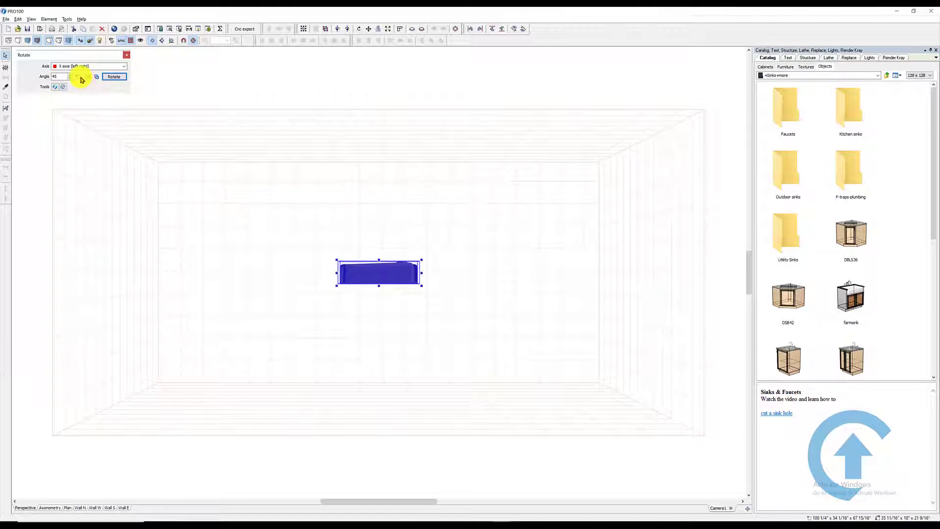
{"action": "left_click", "coordinate": [114, 77]}
{"action": "left_click", "coordinate": [114, 77]}
{"action": "left_click", "coordinate": [114, 77]}
{"action": "left_click", "coordinate": [116, 78]}
{"action": "left_click", "coordinate": [489, 232]}
{"action": "left_click_drag", "start_coordinate": [480, 280], "coordinate": [474, 318]}
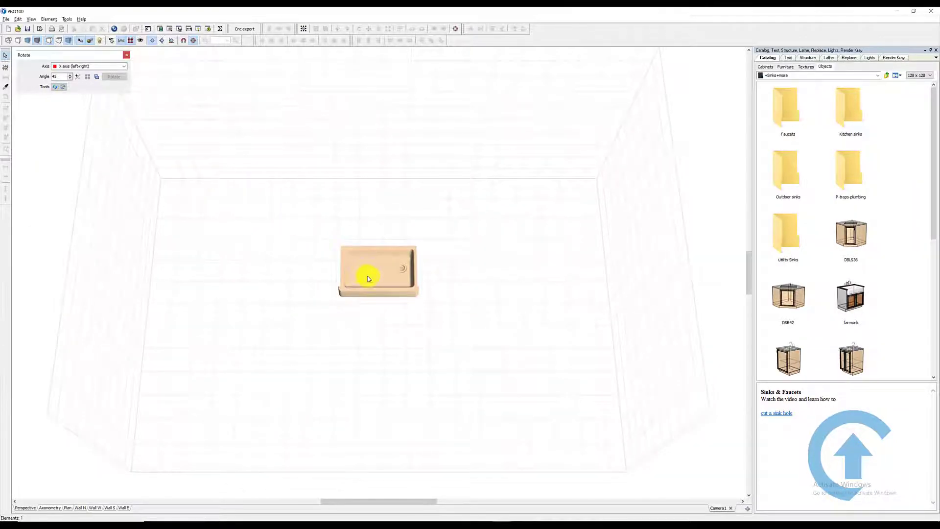
Move the sink into the back left corner of the room and centre the view on it.
{"action": "left_click_drag", "start_coordinate": [368, 278], "coordinate": [178, 132]}
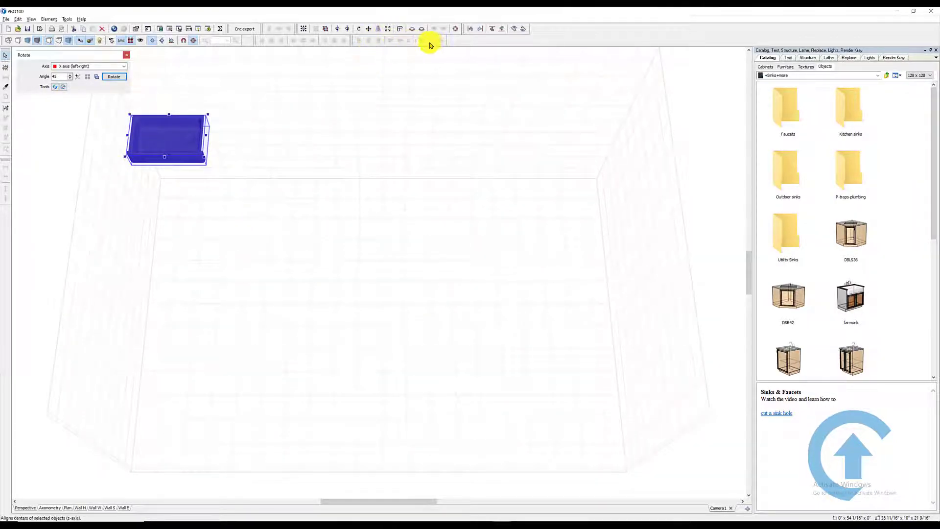
{"action": "left_click", "coordinate": [456, 31]}
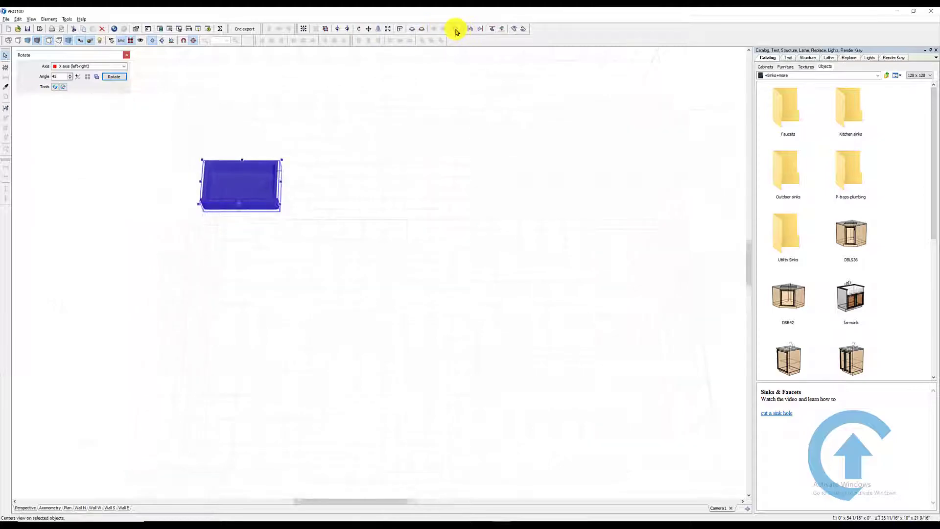
{"action": "right_click_drag", "start_coordinate": [549, 282], "coordinate": [542, 244]}
{"action": "left_click_drag", "start_coordinate": [564, 333], "coordinate": [548, 281]}
{"action": "right_click_drag", "start_coordinate": [547, 282], "coordinate": [564, 318]}
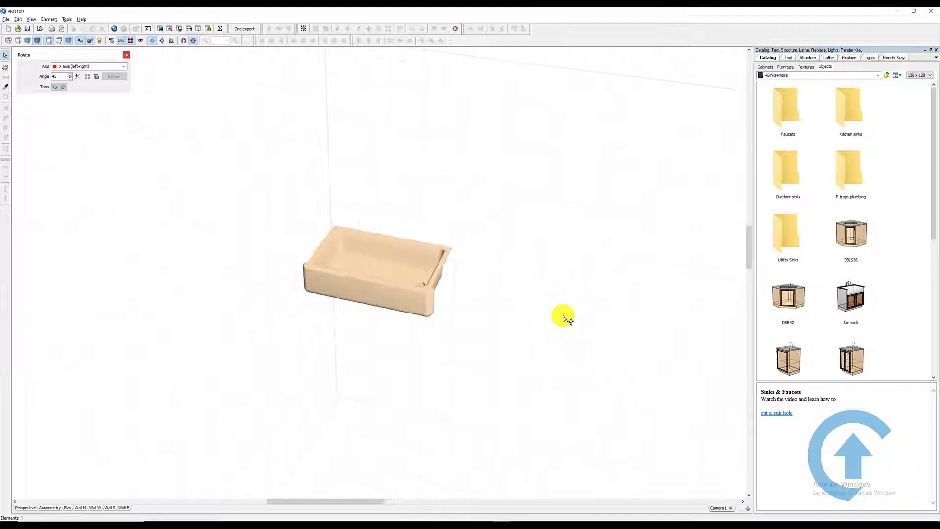
Open the Colors folder in the textures library.
{"action": "left_click", "coordinate": [798, 67]}
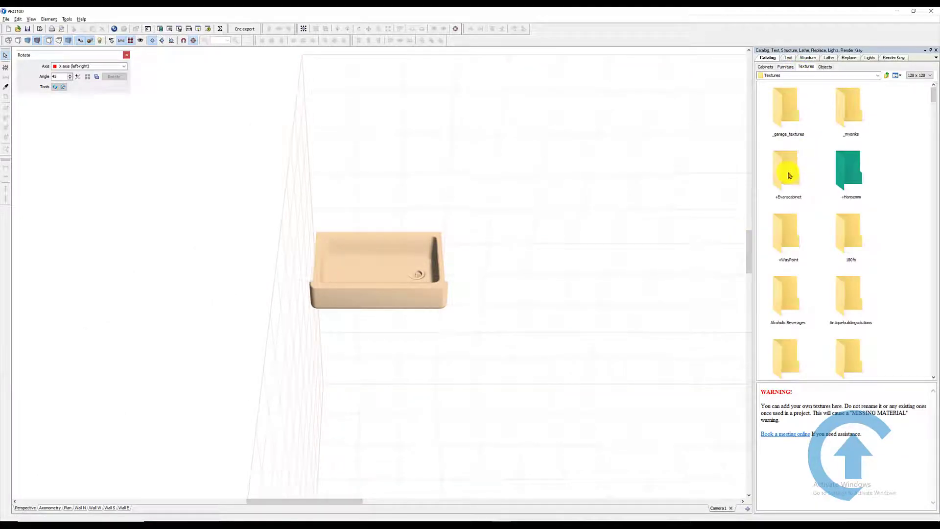
{"action": "left_click", "coordinate": [789, 174]}
{"action": "key", "text": "c"}
{"action": "key", "text": "c"}
{"action": "key", "text": "c"}
{"action": "key", "text": "c"}
{"action": "key", "text": "c"}
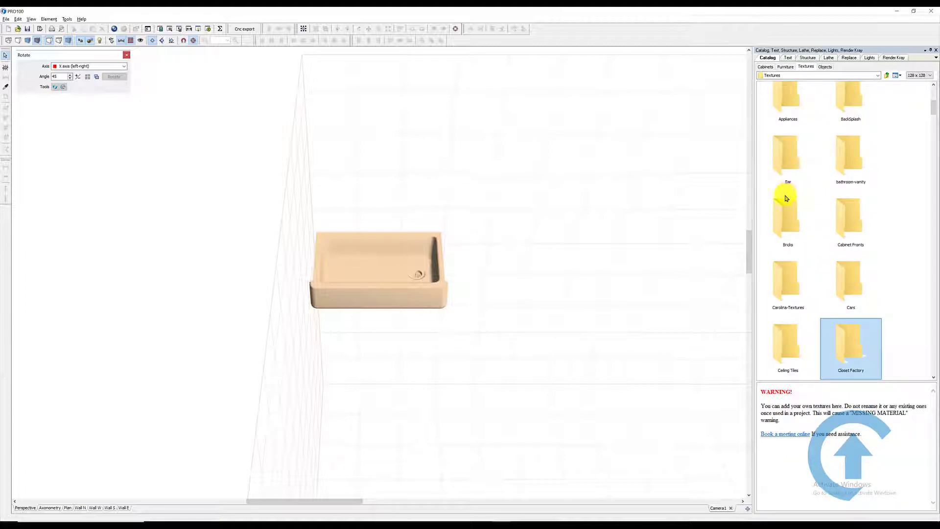
{"action": "key", "text": "Right"}
{"action": "key", "text": "Right"}
{"action": "key", "text": "Right"}
{"action": "double_click", "coordinate": [784, 346]}
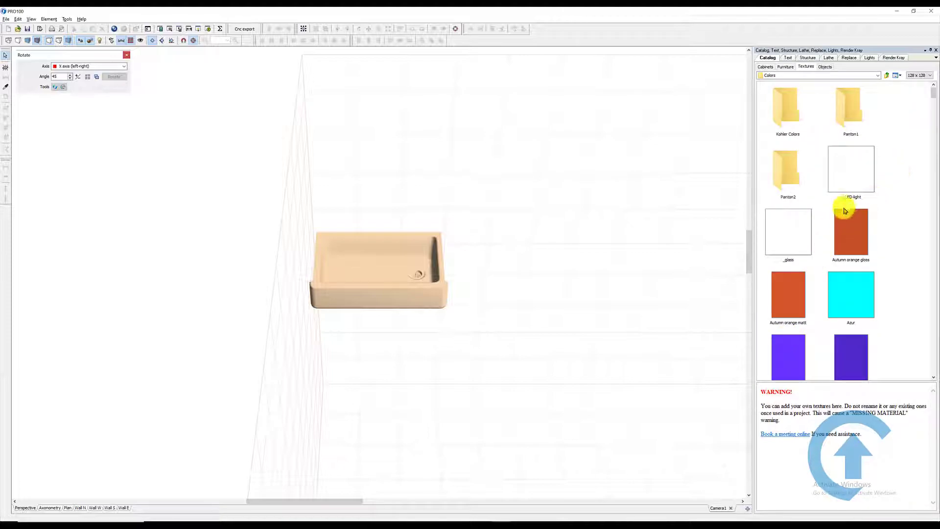
Find the white gloss texture in the Colors folder and apply it to the sink.
{"action": "scroll", "coordinate": [813, 254], "scroll_direction": "down", "scroll_amount": 5}
{"action": "scroll", "coordinate": [813, 269], "scroll_direction": "down", "scroll_amount": 5}
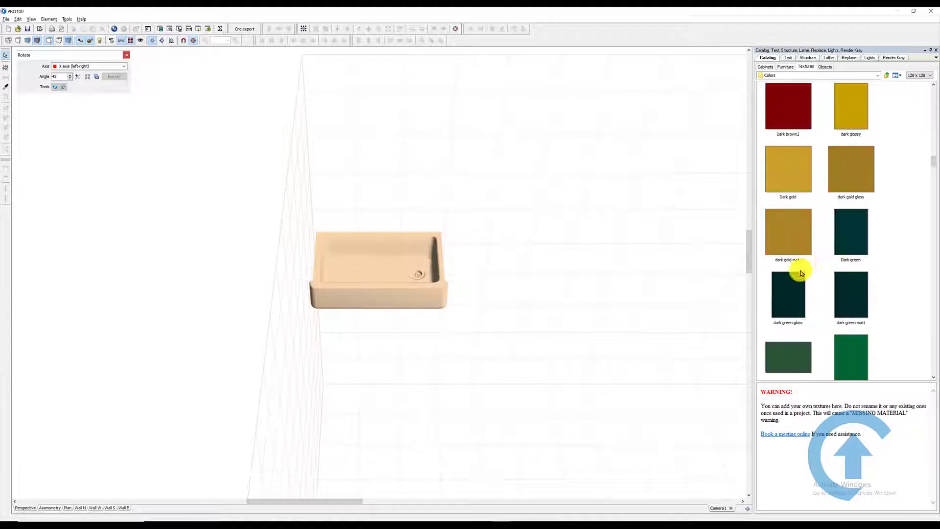
{"action": "scroll", "coordinate": [799, 279], "scroll_direction": "down", "scroll_amount": 10}
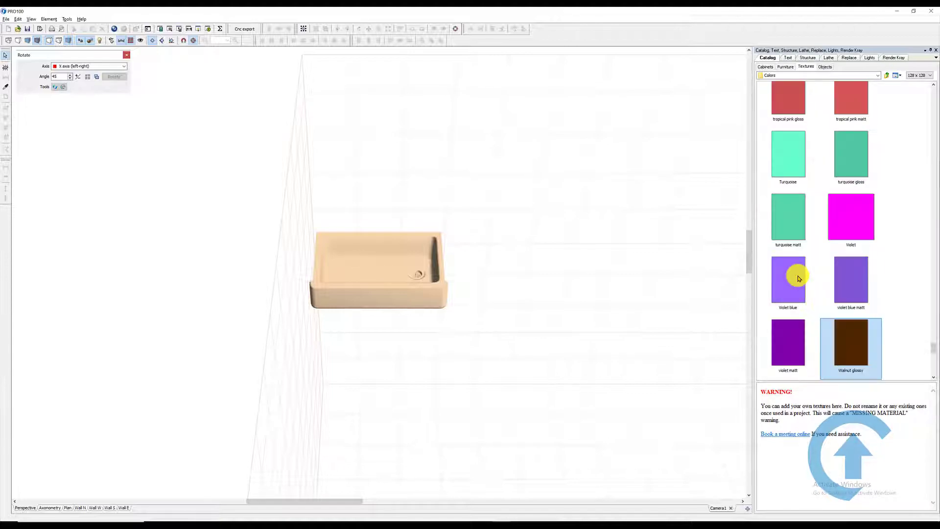
{"action": "key", "text": "Right"}
{"action": "key", "text": "Right"}
{"action": "key", "text": "Right"}
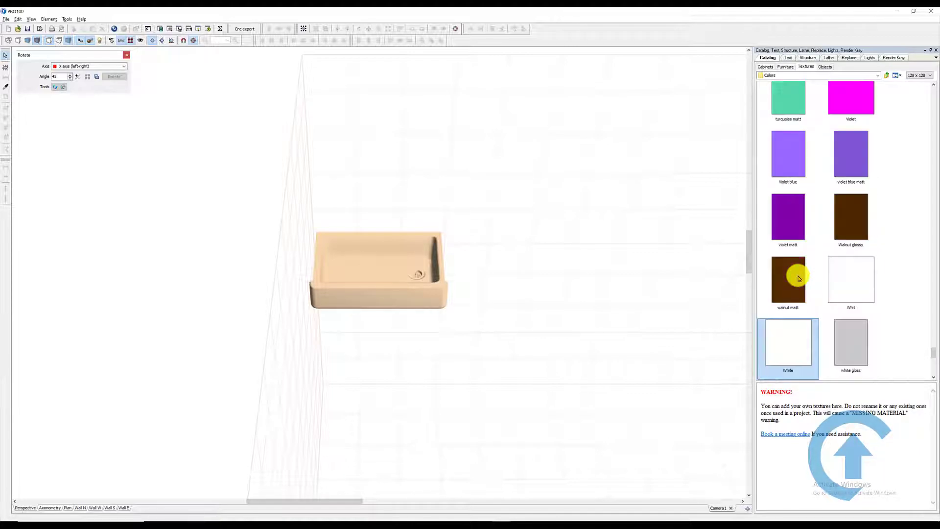
{"action": "left_click", "coordinate": [843, 341]}
{"action": "left_click_drag", "start_coordinate": [565, 336], "coordinate": [378, 298]}
{"action": "left_click_drag", "start_coordinate": [533, 330], "coordinate": [500, 324]}
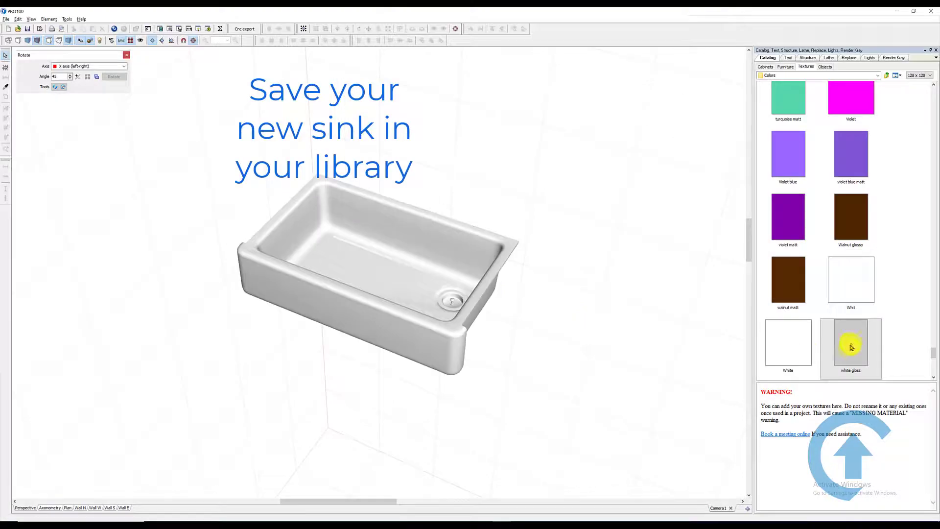
Adjust the material properties of the white gloss texture and accept the change.
{"action": "double_click", "coordinate": [850, 342]}
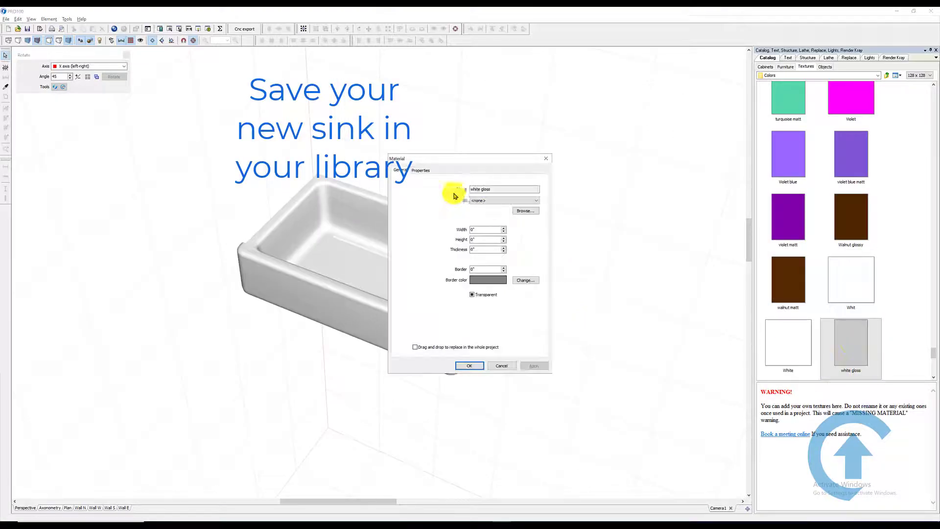
{"action": "left_click", "coordinate": [420, 170]}
{"action": "left_click", "coordinate": [448, 290]}
{"action": "left_click", "coordinate": [477, 365]}
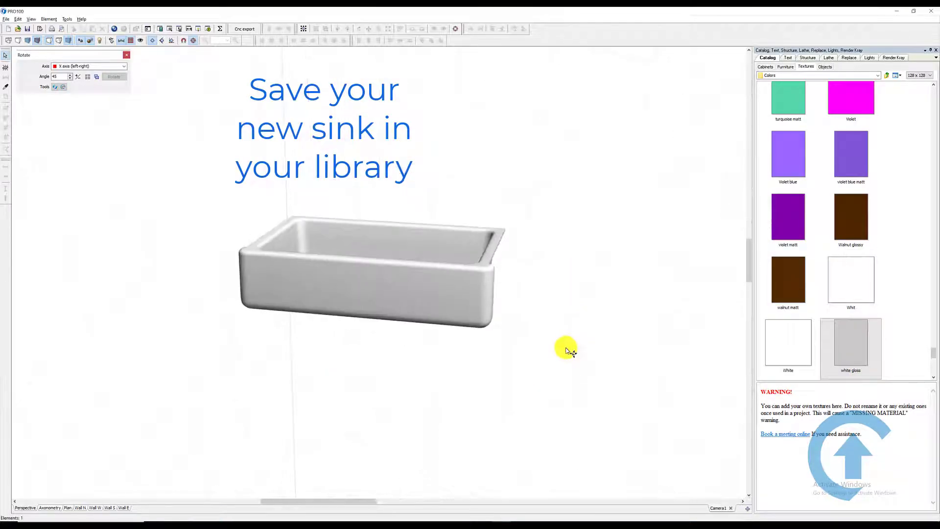
Name the sink element "Kohler sink -6489" in its properties and show it in the project structure.
{"action": "left_click", "coordinate": [394, 252]}
{"action": "double_click", "coordinate": [391, 250]}
{"action": "left_click", "coordinate": [546, 192]}
{"action": "left_click", "coordinate": [805, 58]}
{"action": "left_click", "coordinate": [762, 74]}
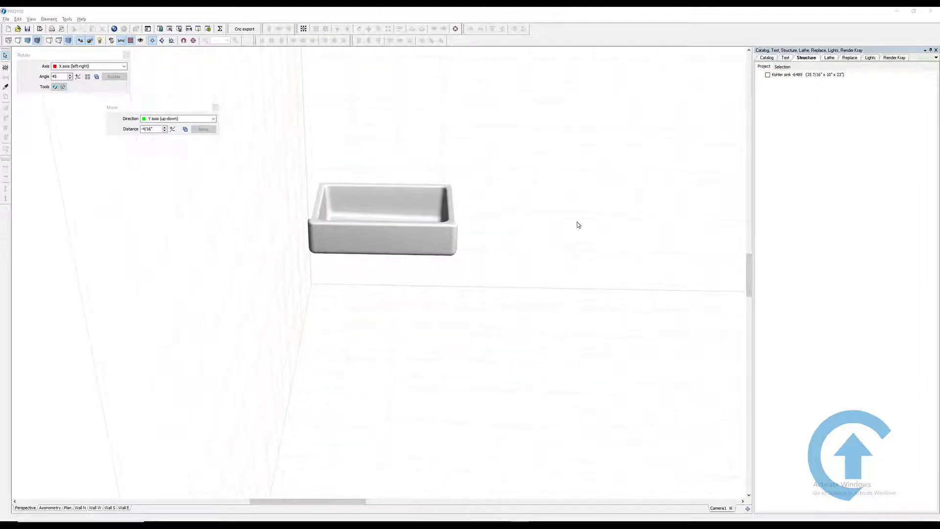
{"action": "mouse_move", "coordinate": [577, 221]}
{"action": "left_mouse_down"}
{"action": "mouse_move", "coordinate": [568, 230]}
{"action": "mouse_move", "coordinate": [570, 218]}
{"action": "left_mouse_up"}
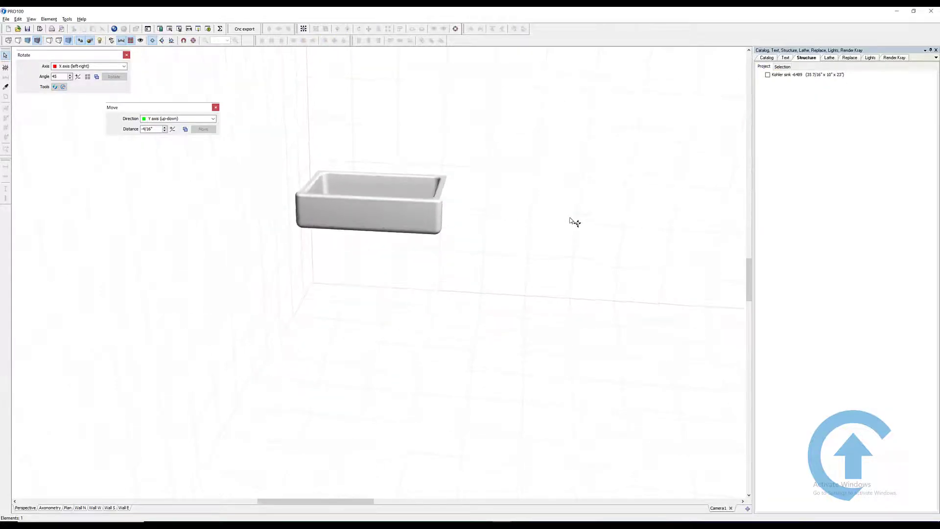
Move the sink about 17 9/16" away from the corner and place an SB36 cabinet from the frameless 23-Base Sinks folder.
{"action": "left_click", "coordinate": [362, 195]}
{"action": "right_click_drag", "start_coordinate": [362, 195], "coordinate": [543, 238]}
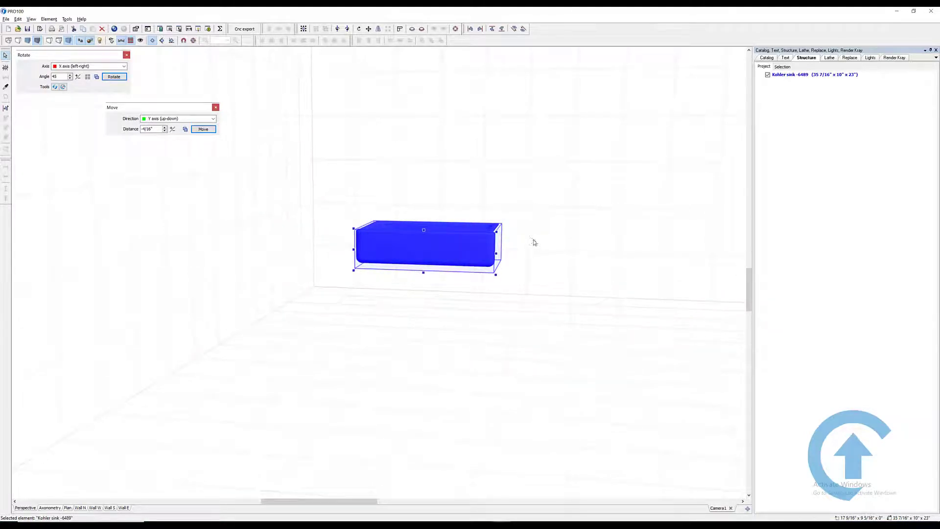
{"action": "left_click", "coordinate": [767, 59]}
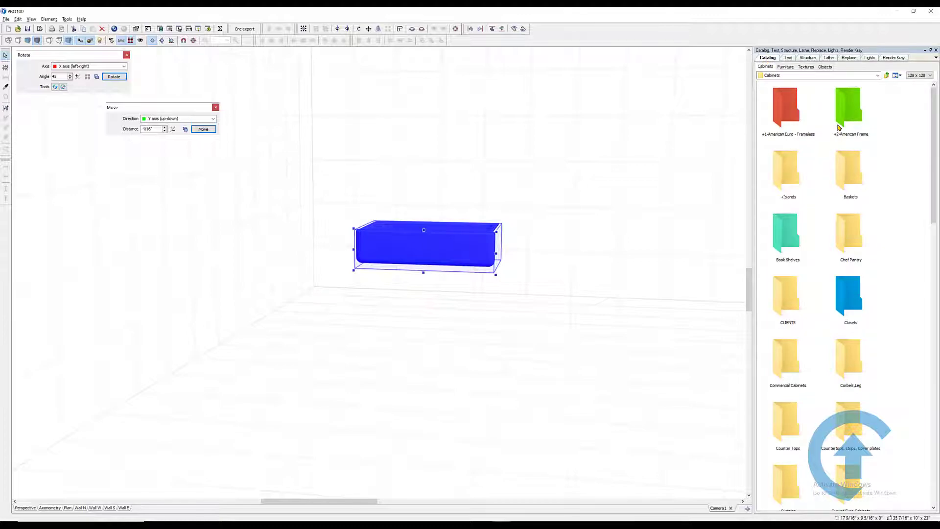
{"action": "double_click", "coordinate": [773, 118]}
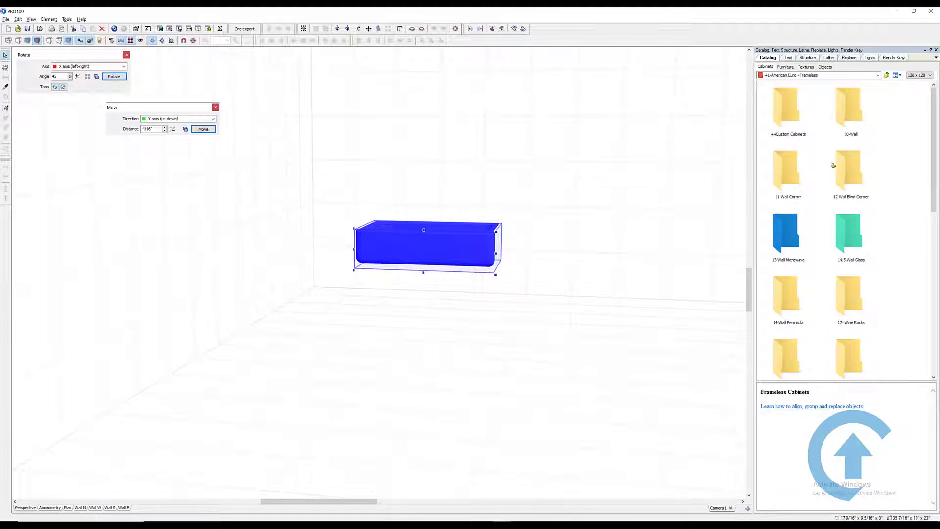
{"action": "left_click_drag", "start_coordinate": [932, 178], "coordinate": [921, 239]}
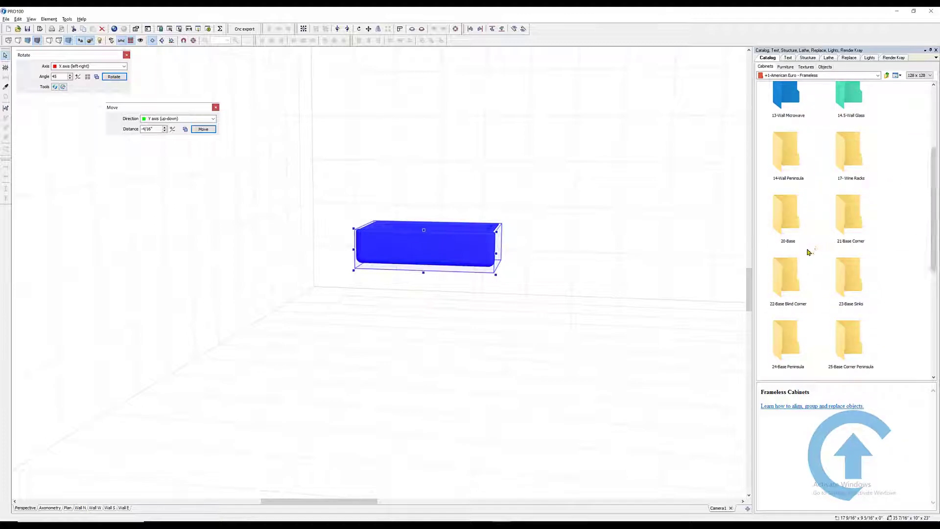
{"action": "double_click", "coordinate": [841, 286]}
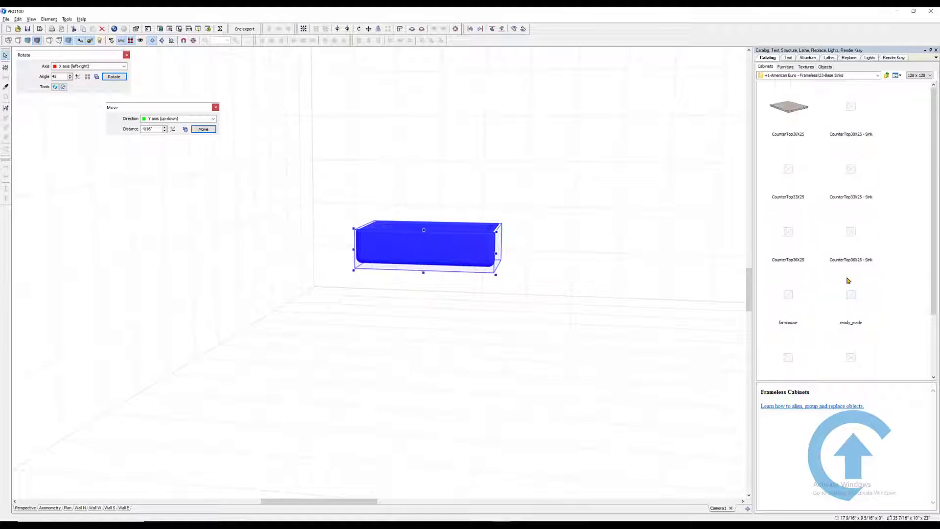
{"action": "scroll", "coordinate": [915, 287], "scroll_direction": "down", "scroll_amount": 3}
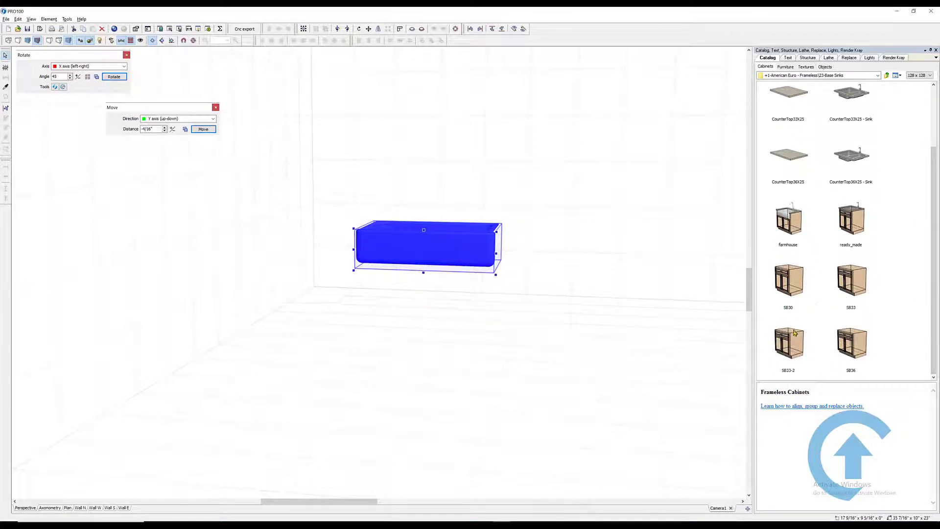
{"action": "left_click_drag", "start_coordinate": [833, 335], "coordinate": [651, 265]}
Position the SB36 cabinet on the floor in the room corner with the sink directly above it.
{"action": "left_click", "coordinate": [660, 123]}
{"action": "left_click_drag", "start_coordinate": [661, 123], "coordinate": [635, 174]}
{"action": "left_click_drag", "start_coordinate": [534, 250], "coordinate": [565, 212]}
{"action": "left_click_drag", "start_coordinate": [455, 240], "coordinate": [391, 115]}
{"action": "left_click_drag", "start_coordinate": [617, 222], "coordinate": [333, 254]}
{"action": "middle_click_drag", "start_coordinate": [548, 160], "coordinate": [473, 230]}
{"action": "left_click_drag", "start_coordinate": [318, 335], "coordinate": [346, 146]}
{"action": "middle_click_drag", "start_coordinate": [514, 177], "coordinate": [542, 167]}
{"action": "left_click", "coordinate": [532, 148]}
{"action": "scroll", "coordinate": [526, 234], "scroll_direction": "up", "scroll_amount": 5}
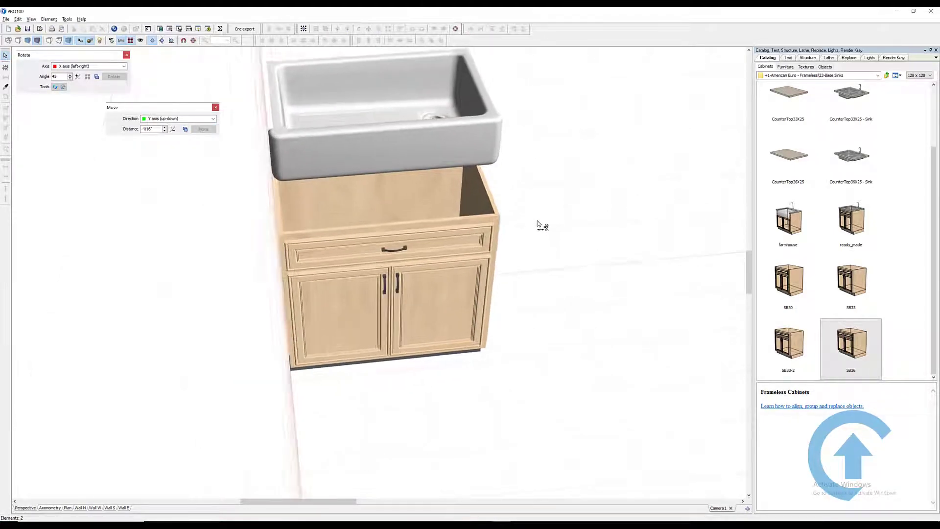
Delete the top rail and the drawer front parts of the SB36 cabinet to make room for the sink apron.
{"action": "left_click", "coordinate": [458, 219]}
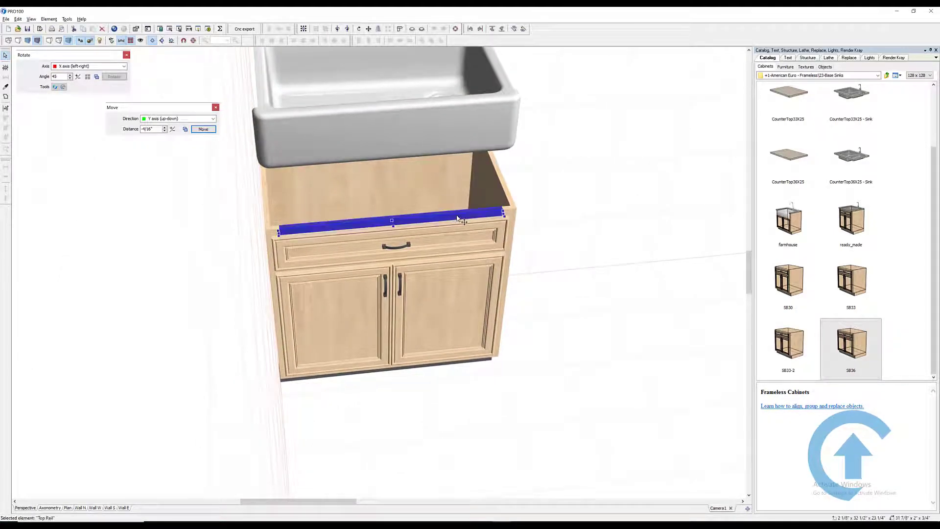
{"action": "middle_click_drag", "start_coordinate": [568, 232], "coordinate": [589, 232]}
{"action": "key", "text": "Delete"}
{"action": "left_click", "coordinate": [453, 242]}
{"action": "key", "text": "Delete"}
{"action": "left_click", "coordinate": [444, 243]}
{"action": "middle_click_drag", "start_coordinate": [600, 194], "coordinate": [671, 194]}
{"action": "key", "text": "Delete"}
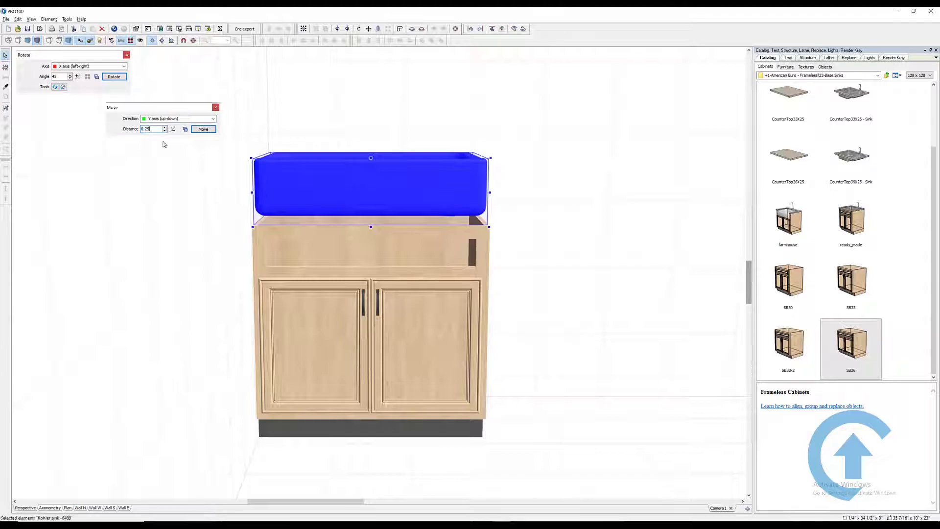
Lower the sink along the Y axis into the cabinet in 1/4" steps.
{"action": "left_click", "coordinate": [172, 129]}
{"action": "left_click", "coordinate": [199, 131]}
{"action": "middle_click_drag", "start_coordinate": [279, 126], "coordinate": [362, 142]}
{"action": "left_click", "coordinate": [199, 133]}
{"action": "left_click", "coordinate": [199, 132]}
{"action": "left_click", "coordinate": [198, 133]}
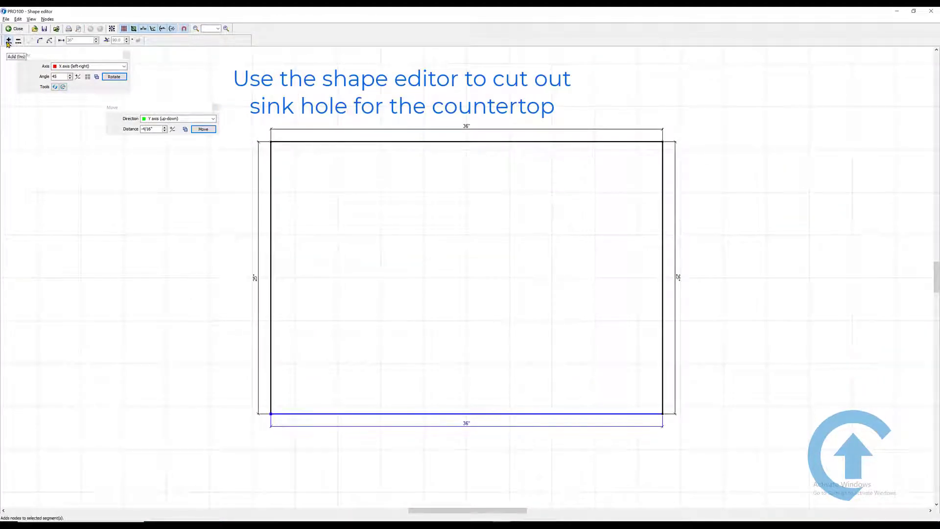
Cut the sink opening into the 36" by 25" countertop outline with 2" side strips and round the left strip's front end.
{"action": "left_click", "coordinate": [324, 415]}
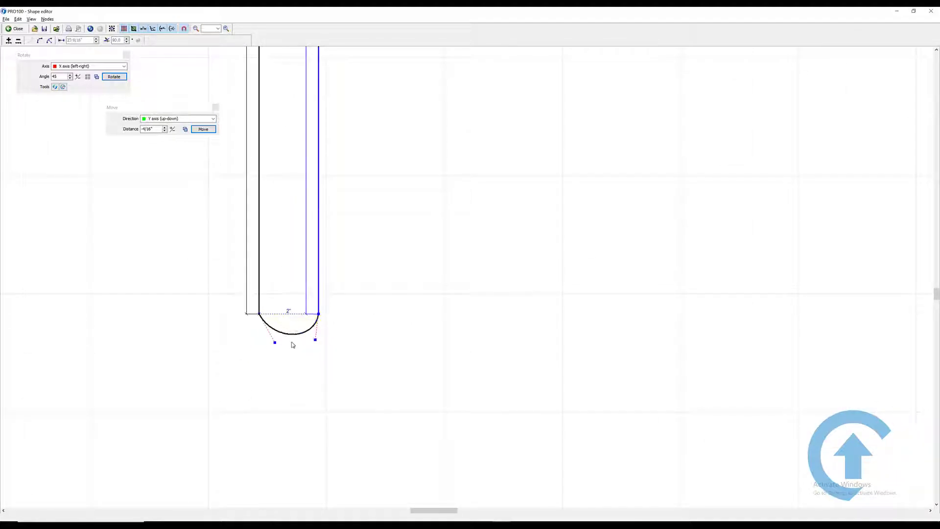
{"action": "left_click_drag", "start_coordinate": [275, 340], "coordinate": [317, 341]}
{"action": "left_click_drag", "start_coordinate": [265, 341], "coordinate": [260, 342]}
{"action": "scroll", "coordinate": [260, 342], "scroll_direction": "down", "scroll_amount": 2}
{"action": "left_click_drag", "start_coordinate": [117, 348], "coordinate": [220, 308]}
{"action": "left_click_drag", "start_coordinate": [183, 335], "coordinate": [184, 324]}
{"action": "scroll", "coordinate": [383, 395], "scroll_direction": "down", "scroll_amount": 2}
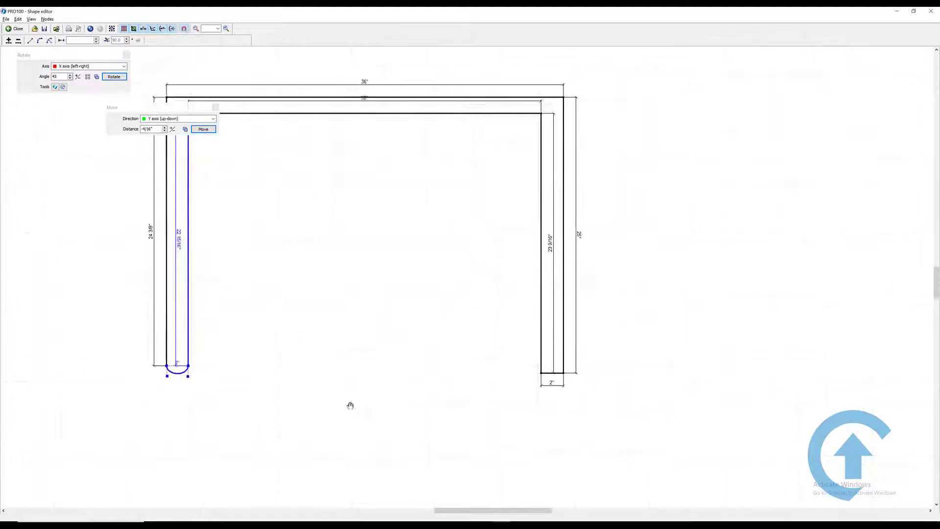
Shorten the right countertop strip to match the left one and round its 2" front end with a curve.
{"action": "scroll", "coordinate": [386, 394], "scroll_direction": "up", "scroll_amount": 1}
{"action": "left_click_drag", "start_coordinate": [532, 384], "coordinate": [575, 379]}
{"action": "left_click", "coordinate": [544, 376]}
{"action": "left_click", "coordinate": [39, 40]}
{"action": "scroll", "coordinate": [521, 396], "scroll_direction": "up", "scroll_amount": 5}
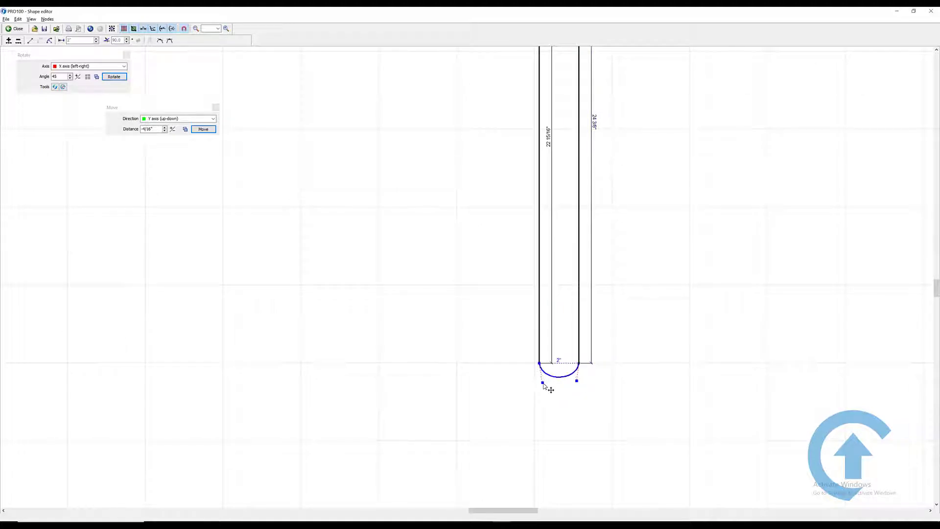
{"action": "scroll", "coordinate": [551, 389], "scroll_direction": "down", "scroll_amount": 2}
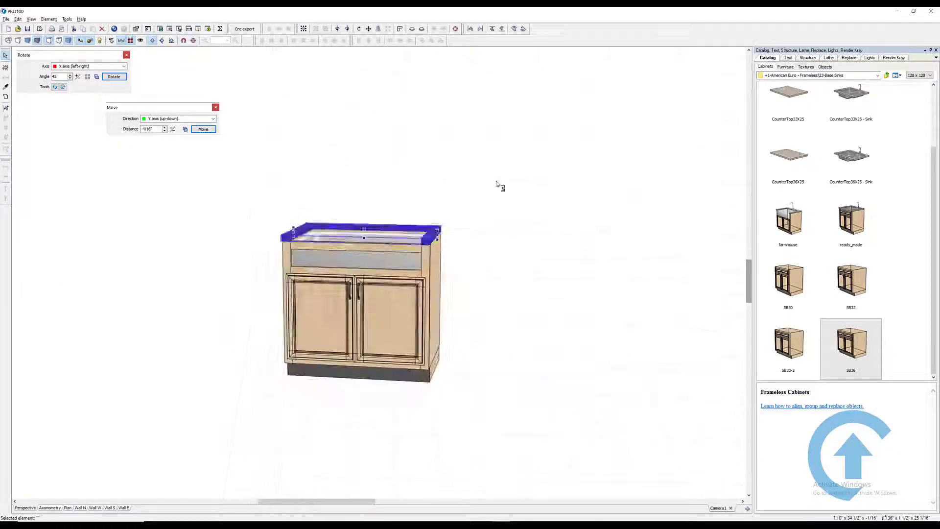
Nudge the sink along the Z and Y axes in 1/4" steps to fit it into the countertop opening.
{"action": "right_click_drag", "start_coordinate": [497, 184], "coordinate": [619, 336]}
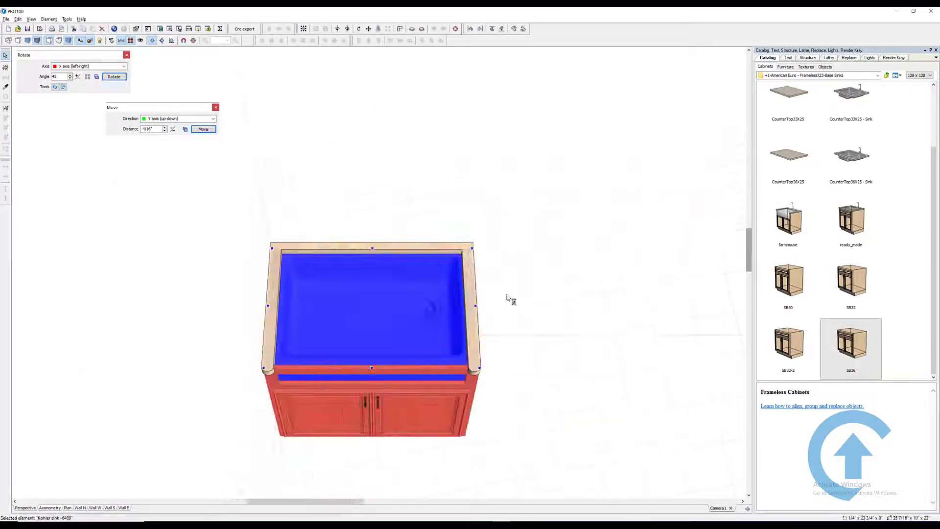
{"action": "left_click", "coordinate": [188, 119]}
{"action": "left_click", "coordinate": [188, 137]}
{"action": "left_click", "coordinate": [200, 133]}
{"action": "left_click_drag", "start_coordinate": [602, 314], "coordinate": [605, 262]}
{"action": "left_click", "coordinate": [441, 290]}
{"action": "left_click", "coordinate": [388, 274]}
{"action": "left_click", "coordinate": [182, 119]}
{"action": "left_click", "coordinate": [172, 130]}
{"action": "left_click", "coordinate": [202, 130]}
{"action": "left_click", "coordinate": [204, 132]}
Widen the back strip of the countertop outline in the shape editor and set the Move direction to the Z axis.
{"action": "left_click_drag", "start_coordinate": [313, 164], "coordinate": [373, 274]}
{"action": "double_click", "coordinate": [373, 274]}
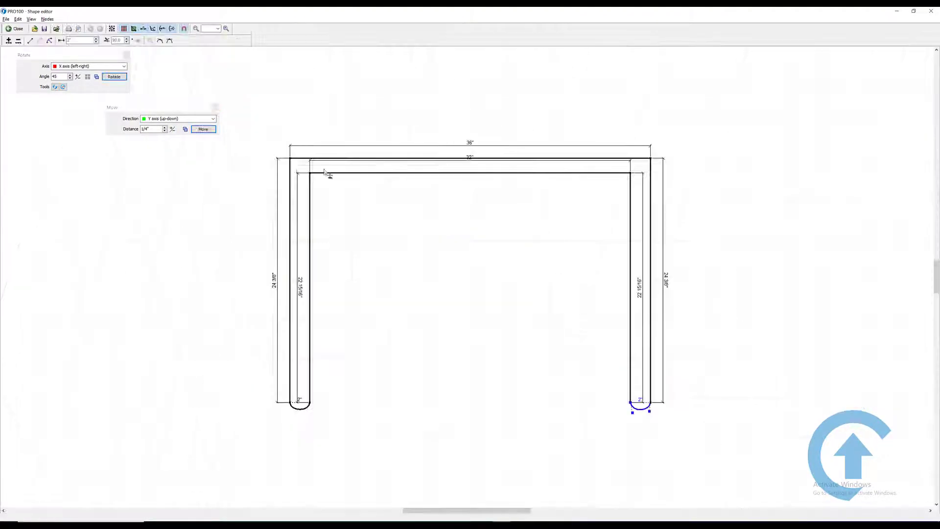
{"action": "left_click_drag", "start_coordinate": [442, 173], "coordinate": [442, 184]}
{"action": "left_click", "coordinate": [15, 29]}
{"action": "left_click_drag", "start_coordinate": [573, 316], "coordinate": [546, 306]}
{"action": "left_click", "coordinate": [392, 260]}
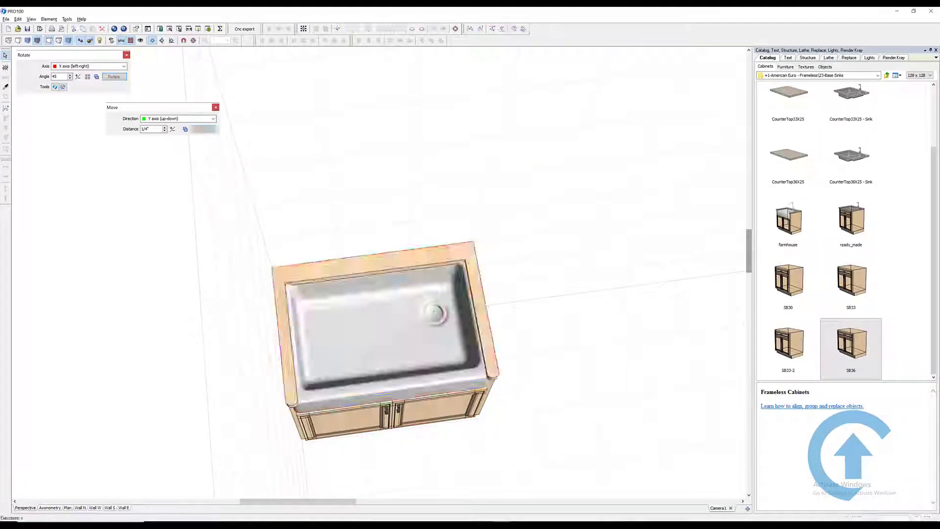
{"action": "left_click", "coordinate": [178, 119]}
{"action": "left_click", "coordinate": [174, 134]}
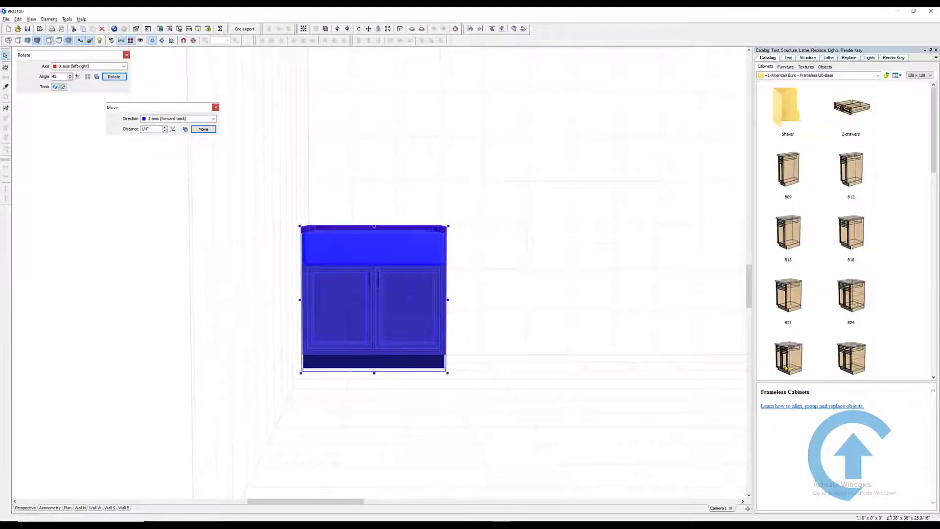
Place a two-door base cabinet from the 20-Base folder beside the sink cabinet and copy its granite texture to the sink countertop.
{"action": "left_click_drag", "start_coordinate": [785, 367], "coordinate": [470, 336]}
{"action": "key", "text": "ctrl+z"}
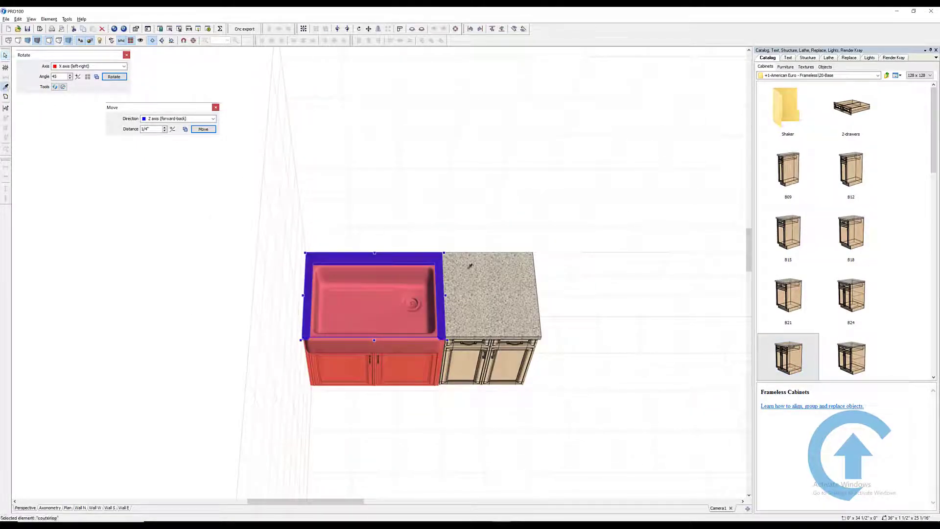
{"action": "left_click", "coordinate": [588, 282]}
{"action": "left_click_drag", "start_coordinate": [590, 283], "coordinate": [609, 262]}
{"action": "scroll", "coordinate": [637, 276], "scroll_direction": "up", "scroll_amount": 2}
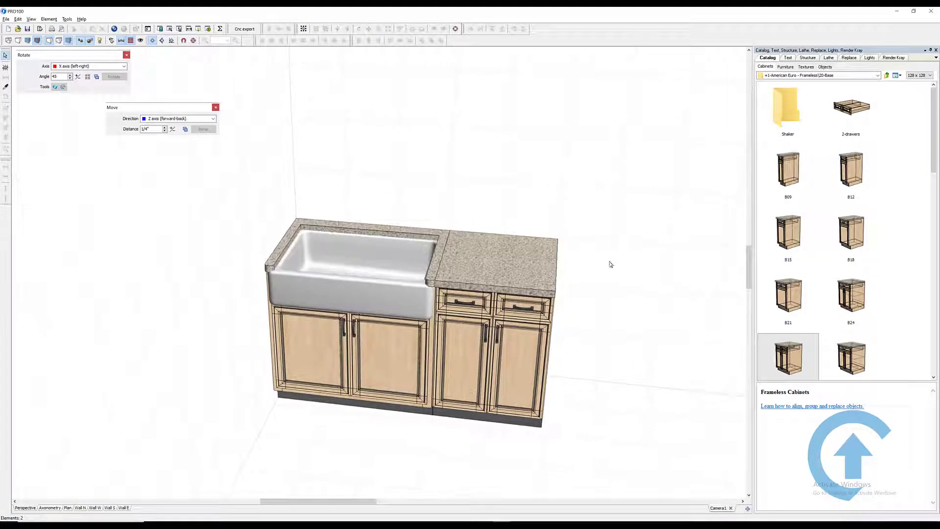
Turn off the outline display and add a B21 base cabinet at the open end of the cabinet run.
{"action": "left_click", "coordinate": [49, 41]}
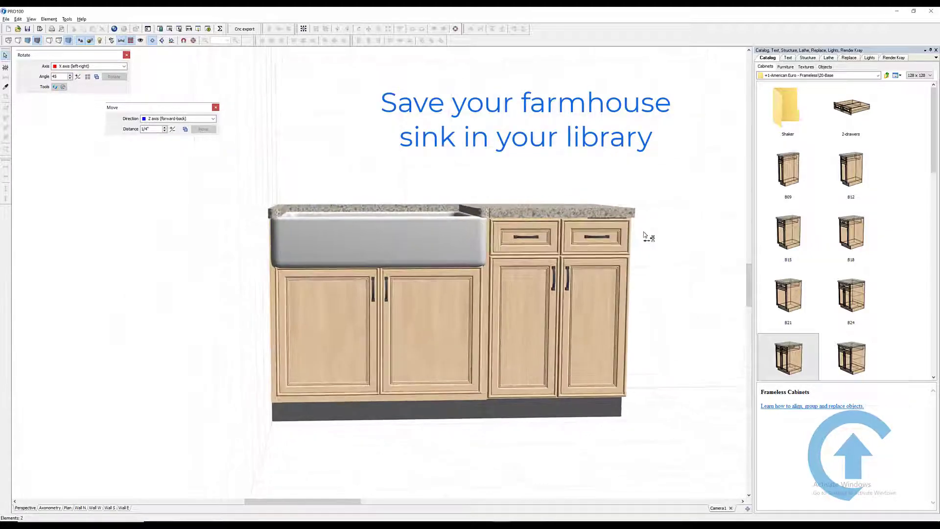
{"action": "left_click_drag", "start_coordinate": [788, 294], "coordinate": [520, 345]}
{"action": "left_click_drag", "start_coordinate": [619, 409], "coordinate": [583, 334]}
{"action": "key", "text": "Right"}
{"action": "key", "text": "Right"}
{"action": "key", "text": "ctrl+Left"}
{"action": "left_click_drag", "start_coordinate": [489, 443], "coordinate": [512, 523]}
{"action": "middle_click_drag", "start_coordinate": [534, 436], "coordinate": [556, 482]}
{"action": "left_click_drag", "start_coordinate": [552, 478], "coordinate": [521, 504]}
{"action": "scroll", "coordinate": [557, 473], "scroll_direction": "up", "scroll_amount": 4}
{"action": "middle_click_drag", "start_coordinate": [525, 508], "coordinate": [531, 498]}
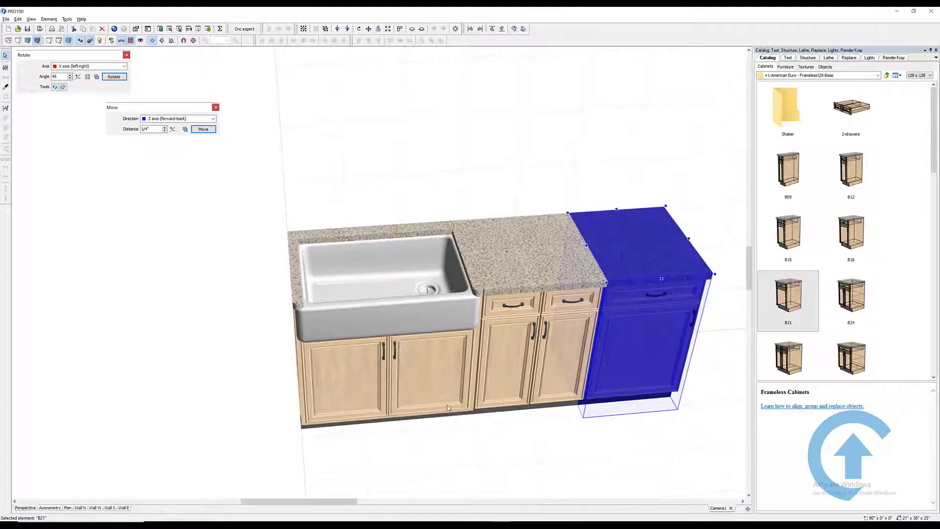